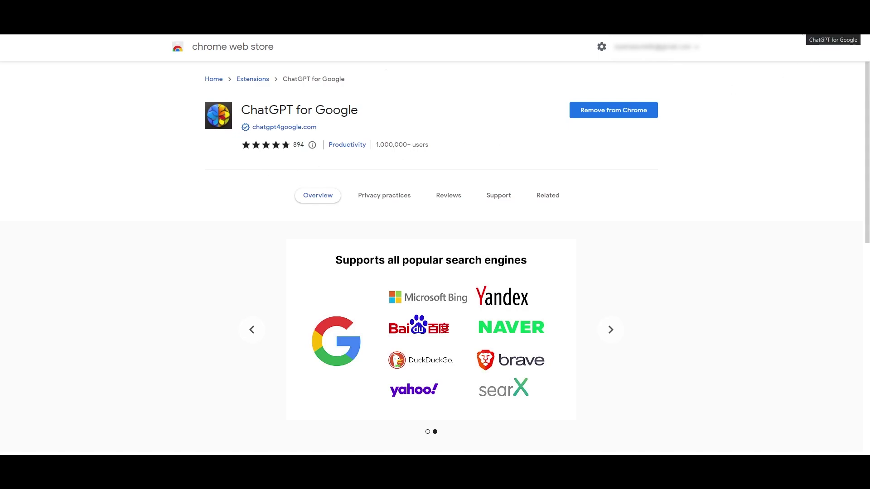
Ask ChatGPT for Google which car is best to buy in 2023 and read the factors listed.
{"action": "left_click", "coordinate": [803, 33]}
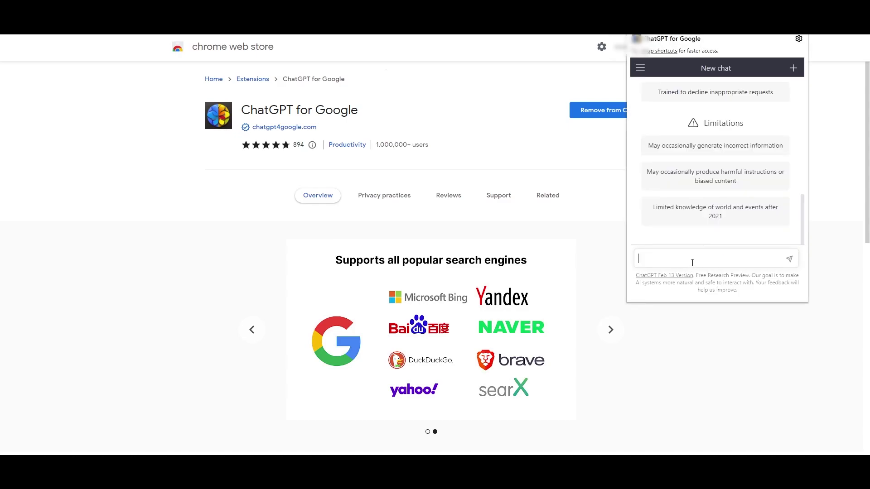
{"action": "type", "text": "what's the best car to buy in 2023?"}
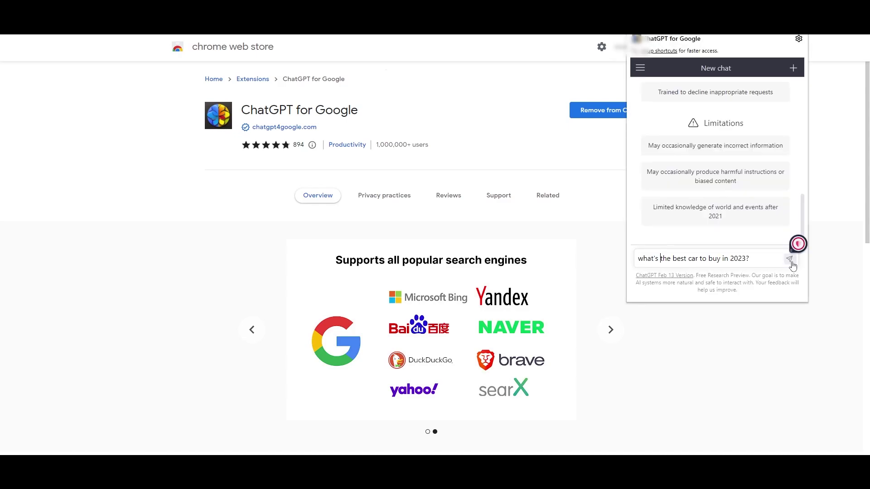
{"action": "left_click", "coordinate": [791, 262]}
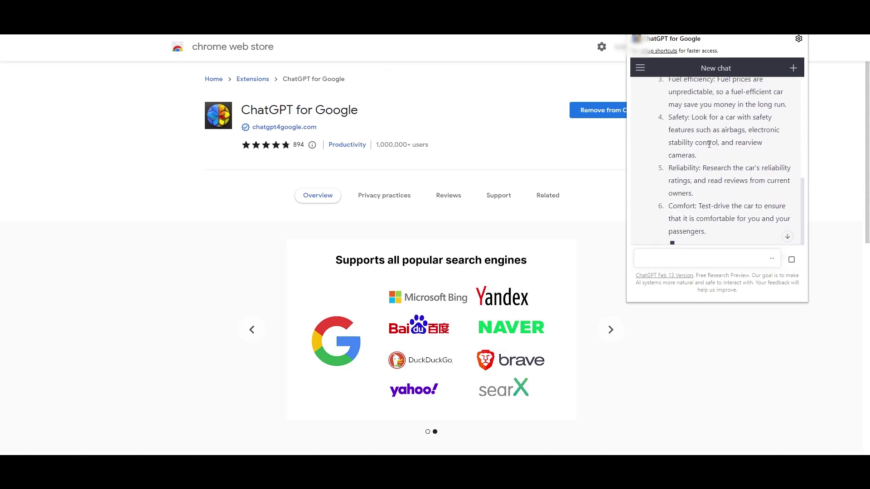
{"action": "scroll", "coordinate": [714, 146], "scroll_direction": "up", "scroll_amount": 1}
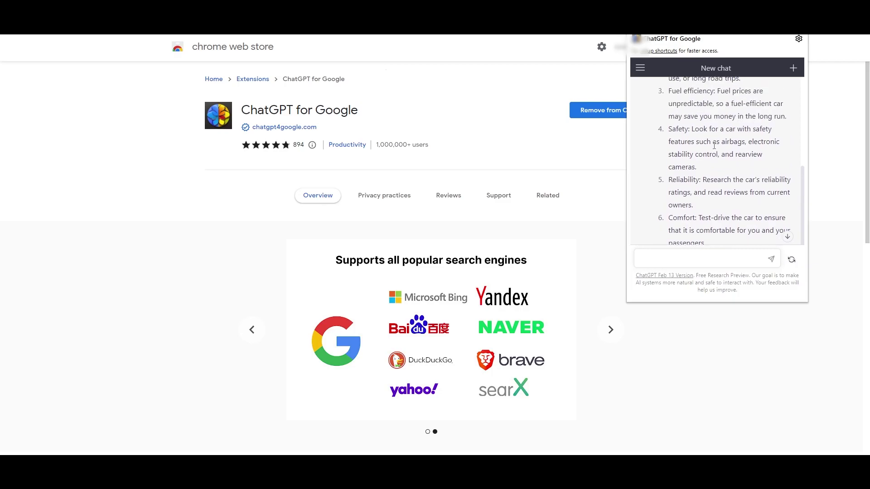
{"action": "scroll", "coordinate": [714, 146], "scroll_direction": "up", "scroll_amount": 5}
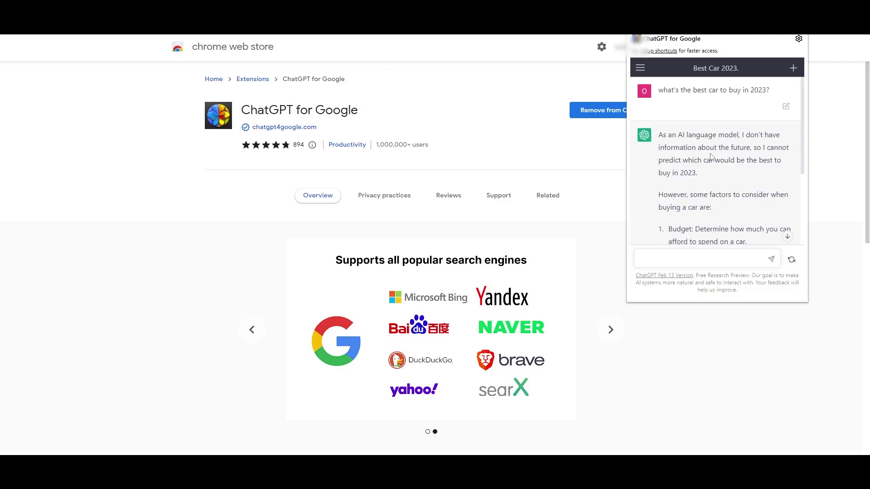
{"action": "scroll", "coordinate": [713, 145], "scroll_direction": "down", "scroll_amount": 4}
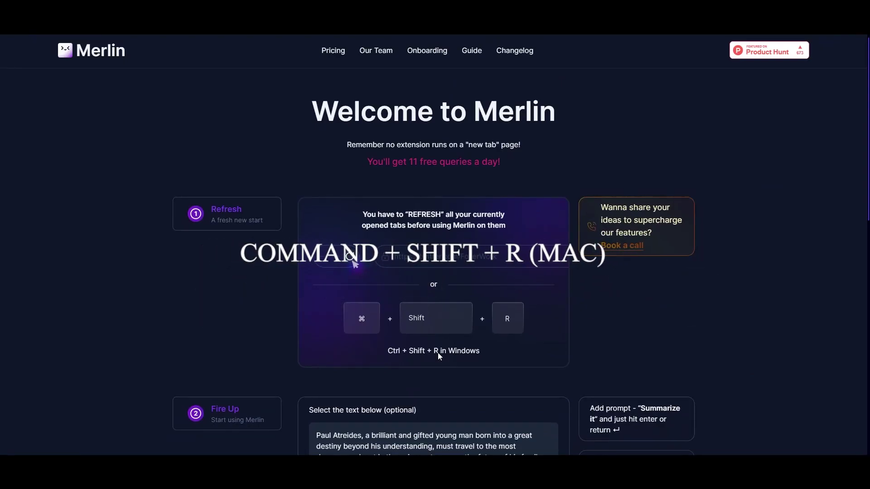
Scroll through Merlin's welcome page, covering the Refresh and Fire Up sections.
{"action": "scroll", "coordinate": [437, 354], "scroll_direction": "down", "scroll_amount": 1}
{"action": "scroll", "coordinate": [438, 355], "scroll_direction": "down", "scroll_amount": 1}
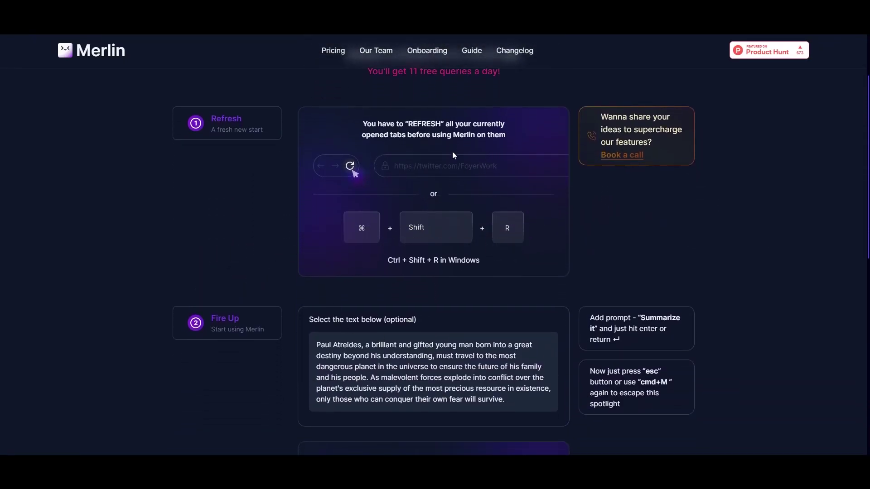
{"action": "scroll", "coordinate": [384, 250], "scroll_direction": "down", "scroll_amount": 5}
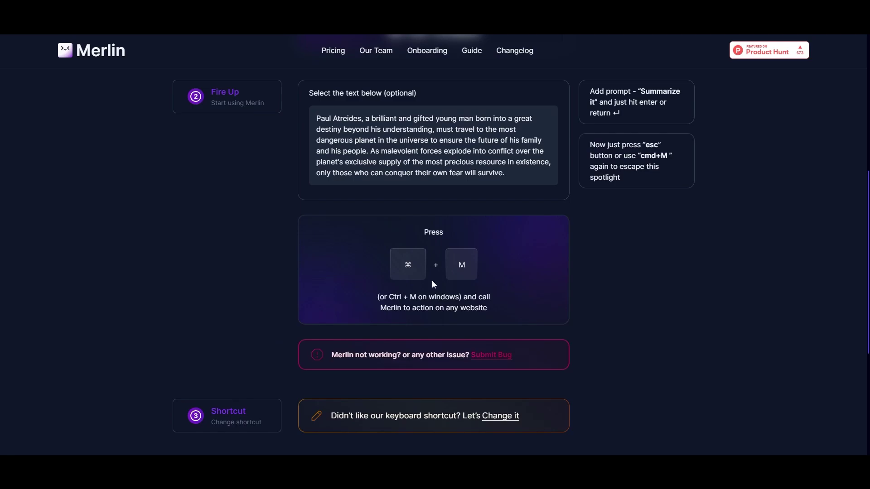
{"action": "scroll", "coordinate": [444, 284], "scroll_direction": "down", "scroll_amount": 3}
Select the sample Paul Atreides paragraph and call up Merlin on it with Ctrl+M.
{"action": "left_click", "coordinate": [799, 30]}
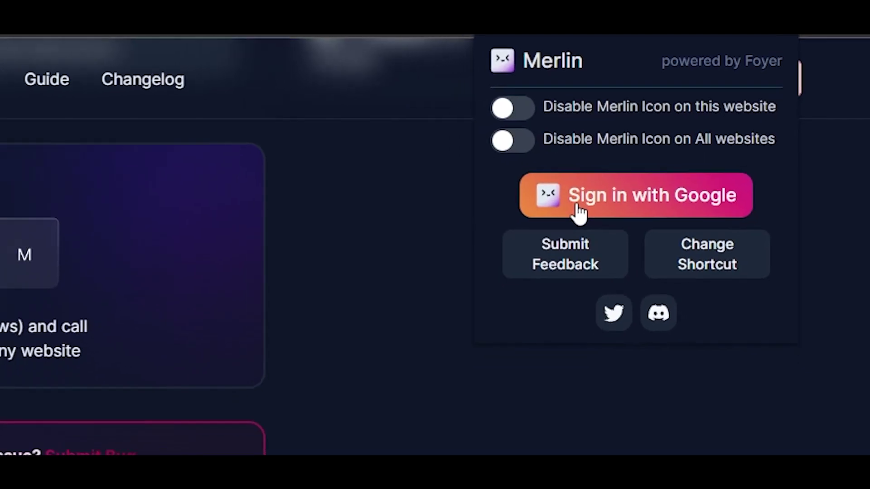
{"action": "left_click_drag", "start_coordinate": [316, 209], "coordinate": [507, 265]}
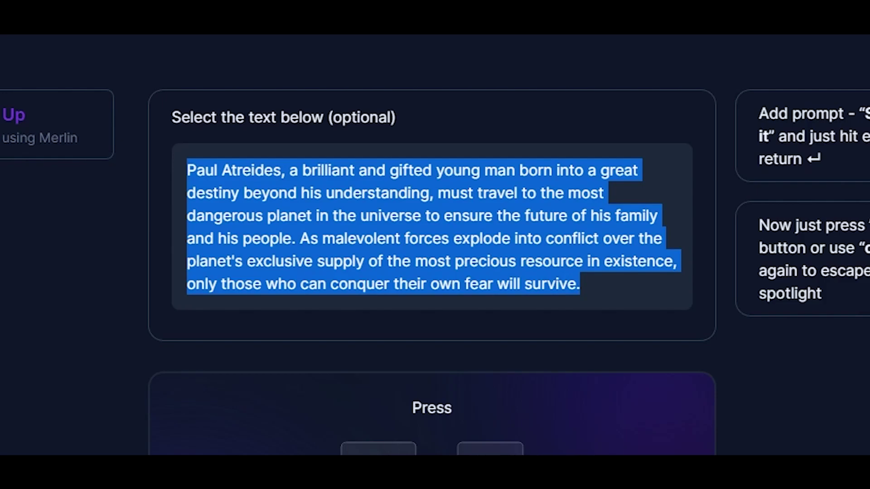
{"action": "key", "text": "ctrl+m"}
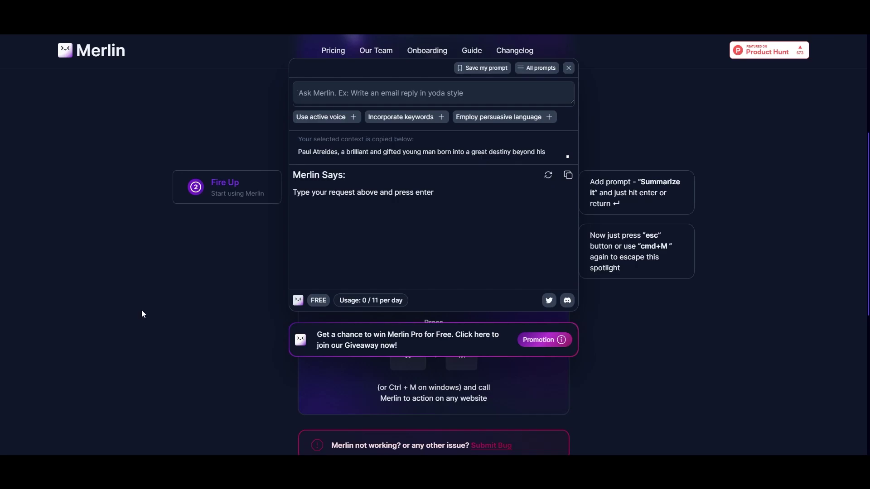
Ask Merlin to 'summerize it' for a short paragraph summary, then close the Merlin window.
{"action": "type", "text": "summerize it"}
{"action": "key", "text": "Return"}
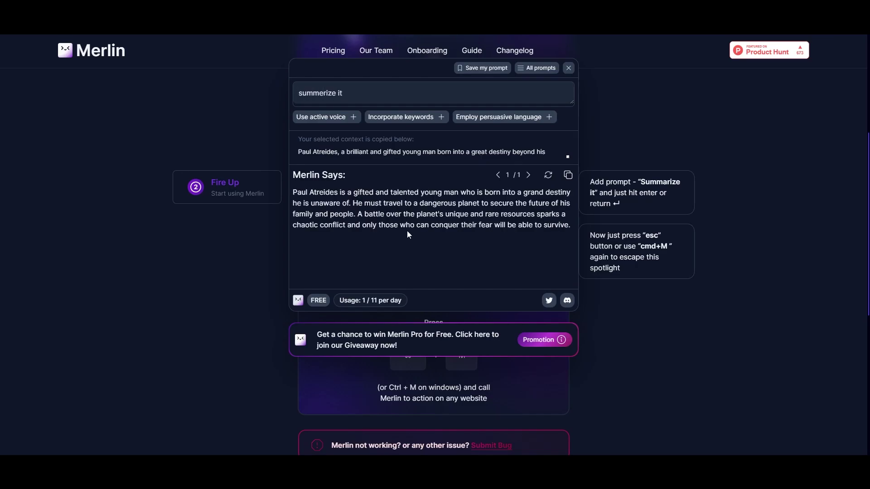
{"action": "key", "text": "Escape"}
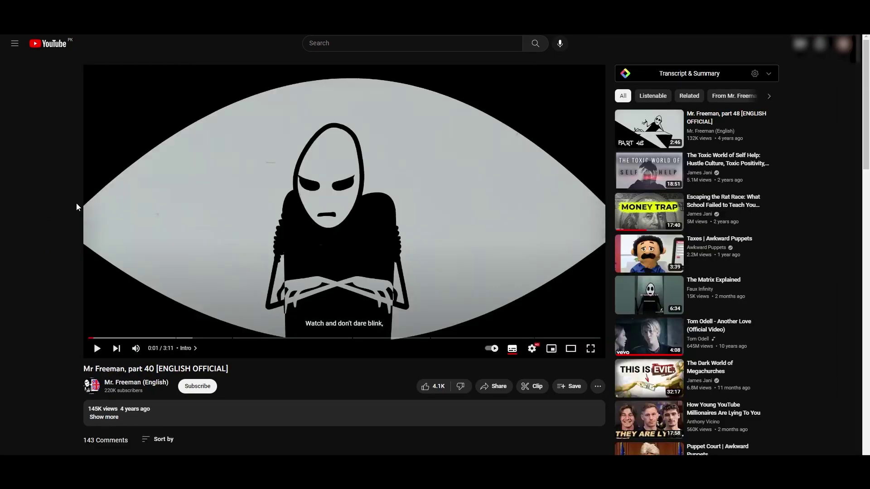
Send the Mr Freeman transcript to ChatGPT via View AI Summary, then collapse the panel on YouTube.
{"action": "left_click", "coordinate": [703, 77]}
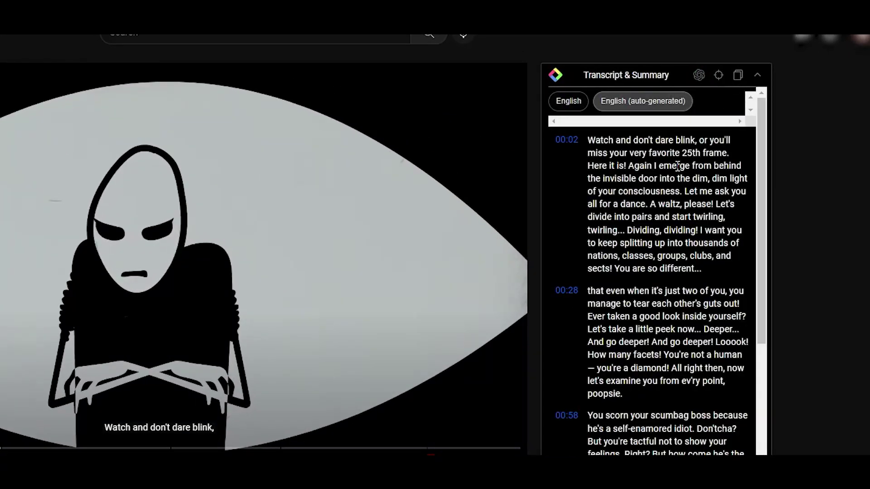
{"action": "scroll", "coordinate": [681, 173], "scroll_direction": "down", "scroll_amount": 7}
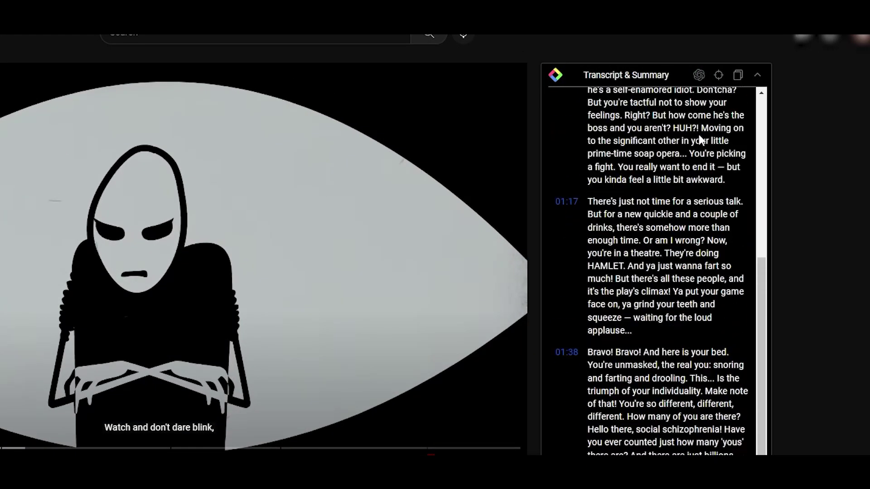
{"action": "scroll", "coordinate": [700, 138], "scroll_direction": "up", "scroll_amount": 2}
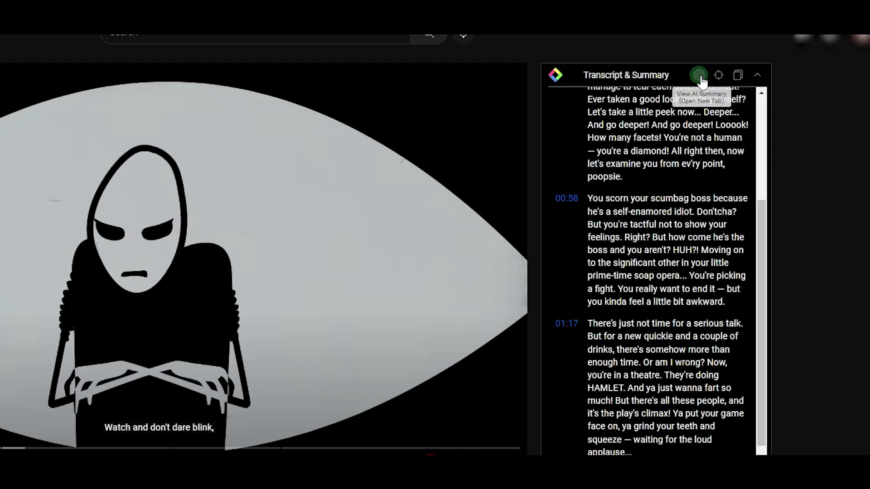
{"action": "left_click", "coordinate": [700, 76]}
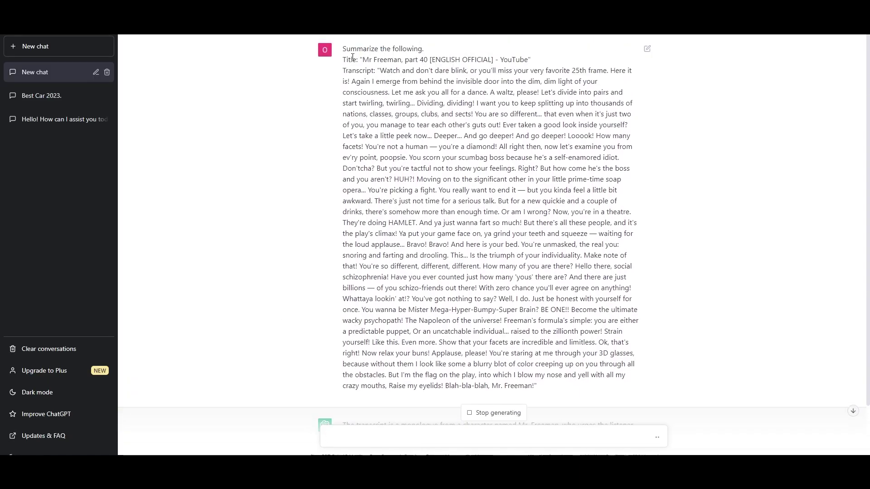
{"action": "scroll", "coordinate": [499, 97], "scroll_direction": "down", "scroll_amount": 3}
{"action": "scroll", "coordinate": [499, 97], "scroll_direction": "up", "scroll_amount": 5}
{"action": "key", "text": "ctrl+shift+Tab"}
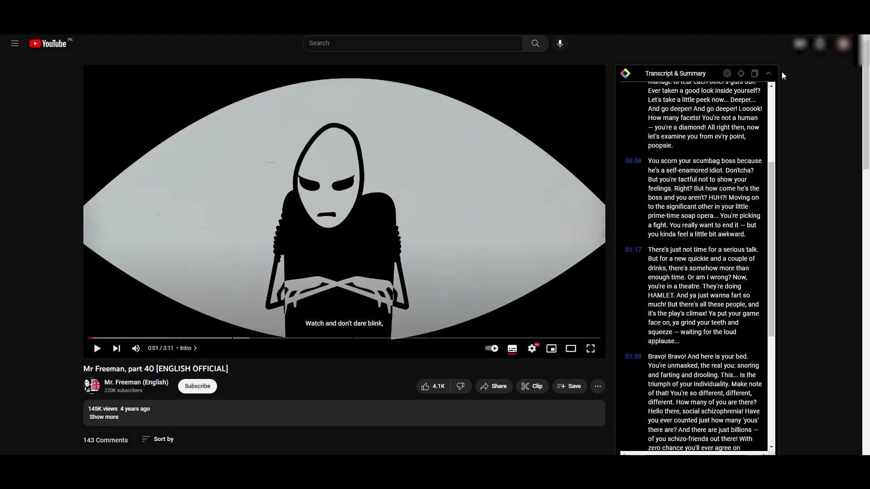
{"action": "left_click", "coordinate": [770, 75]}
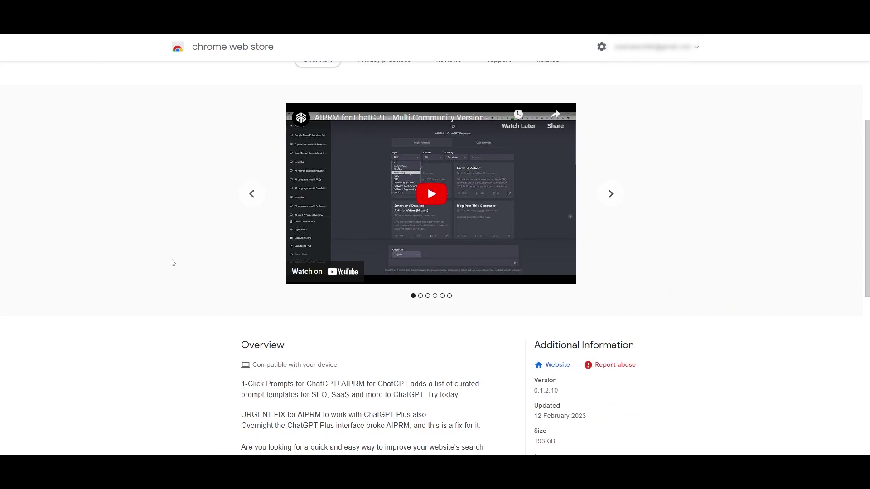
Scroll the AIPRM for ChatGPT store page and confirm AIPRM's Community Mode terms in ChatGPT.
{"action": "scroll", "coordinate": [157, 264], "scroll_direction": "up", "scroll_amount": 2}
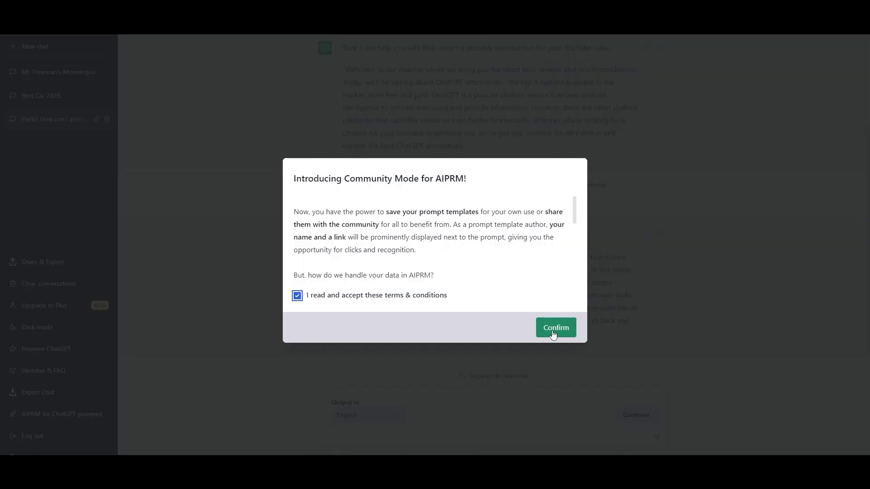
{"action": "left_click", "coordinate": [555, 326]}
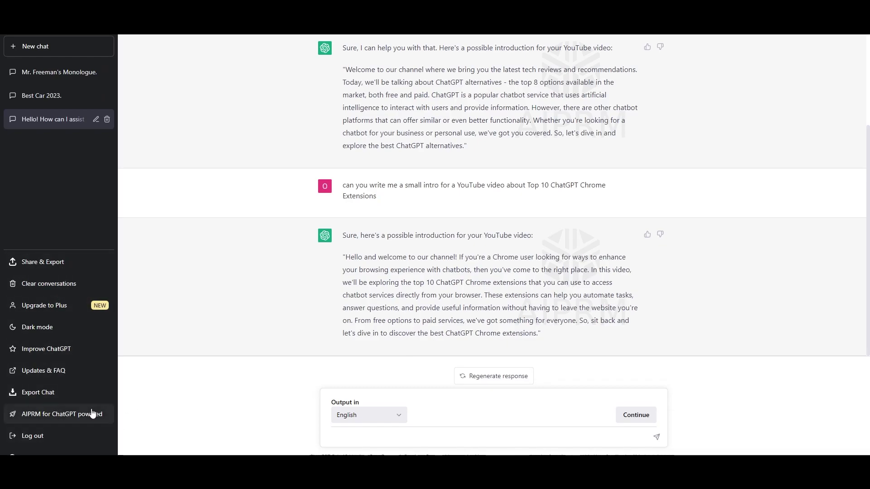
Visit the AIPRM website from ChatGPT's sidebar link, then close that tab.
{"action": "left_click", "coordinate": [45, 416]}
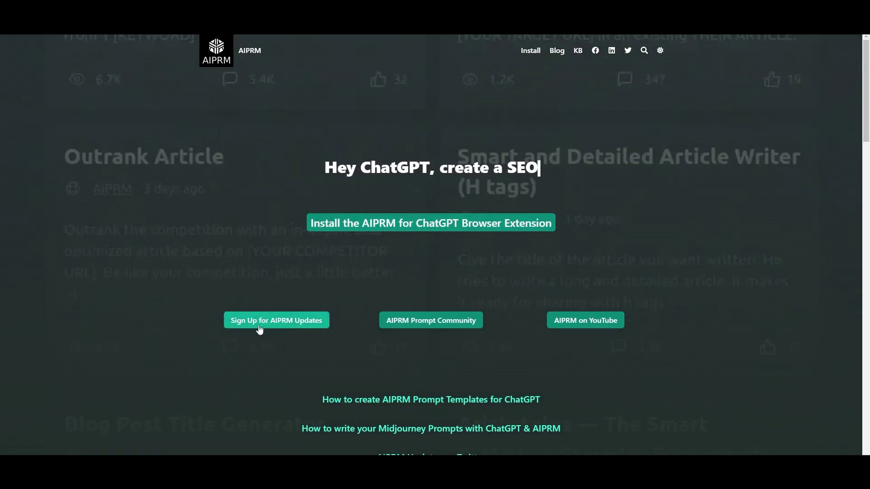
{"action": "key", "text": "ctrl+w"}
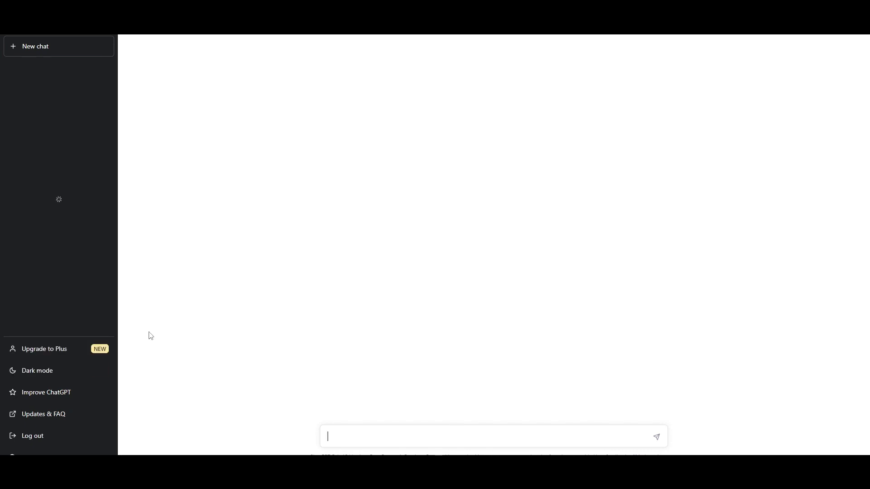
Start a new ChatGPT chat and browse the AIPRM prompt template cards.
{"action": "left_click", "coordinate": [56, 46]}
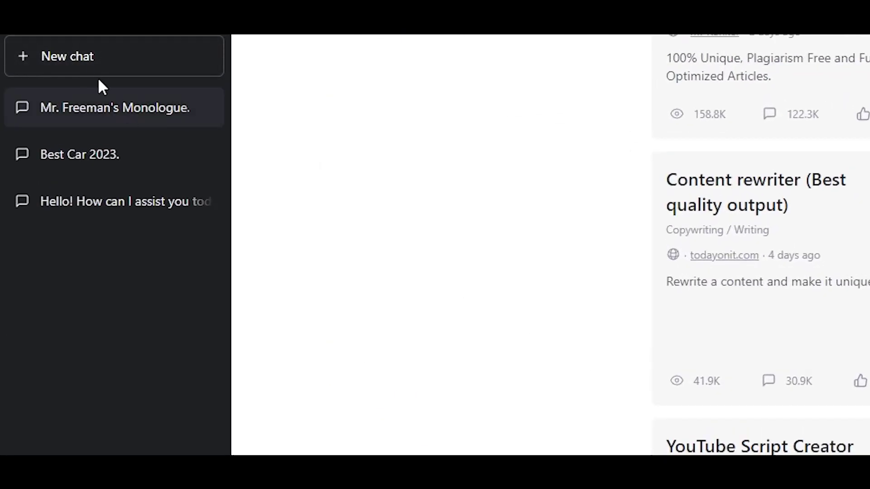
{"action": "scroll", "coordinate": [434, 269], "scroll_direction": "up", "scroll_amount": 3}
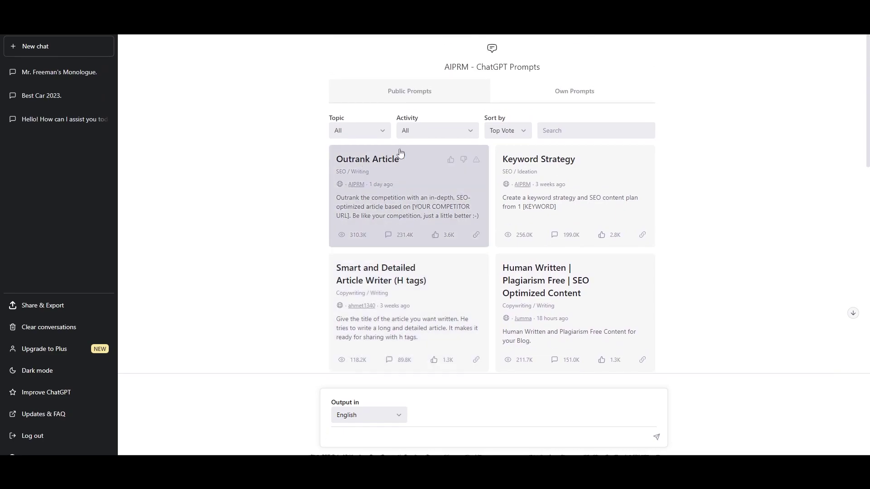
{"action": "scroll", "coordinate": [413, 247], "scroll_direction": "down", "scroll_amount": 3}
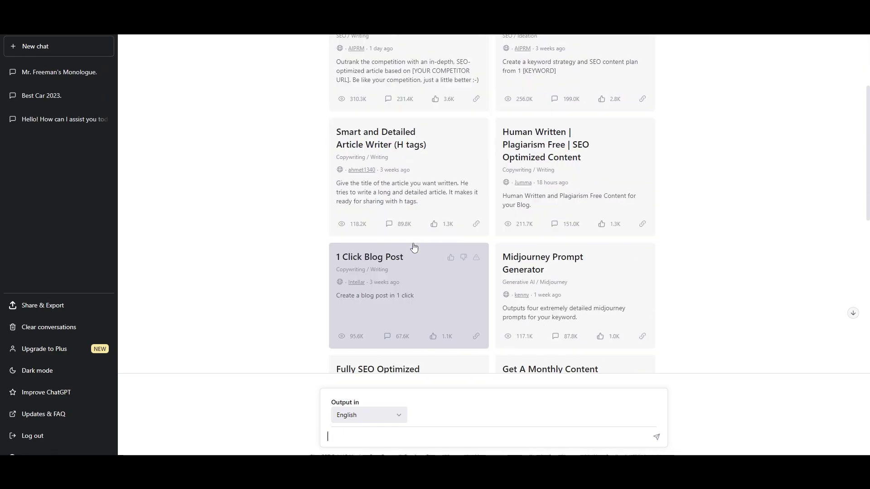
{"action": "scroll", "coordinate": [413, 246], "scroll_direction": "up", "scroll_amount": 2}
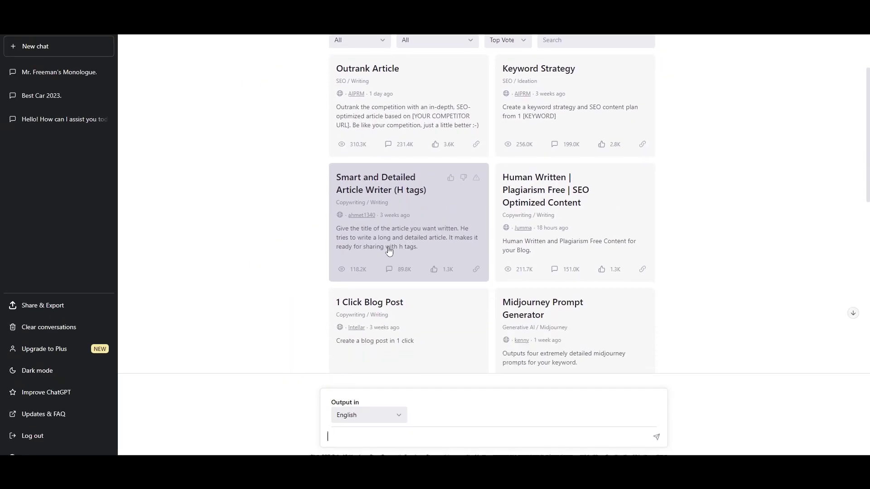
{"action": "scroll", "coordinate": [388, 249], "scroll_direction": "down", "scroll_amount": 5}
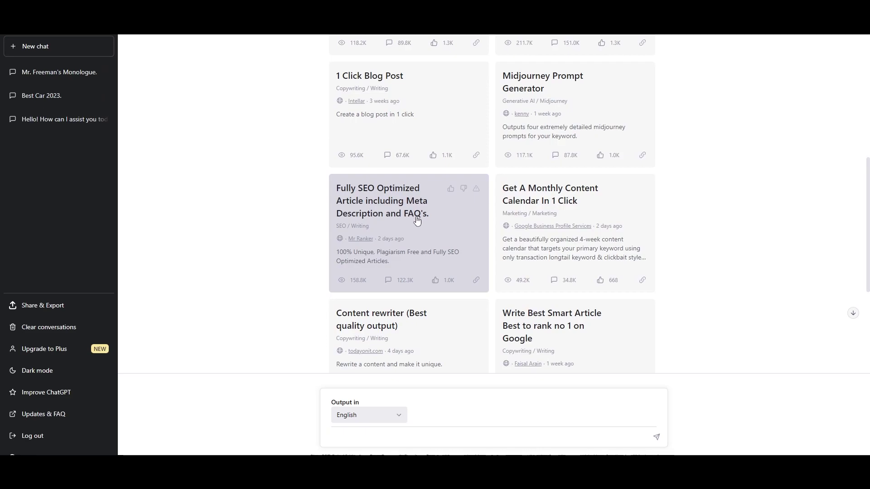
Try the Fully SEO Optimized Article card (English output, copy link), then pick Keyword Generator.
{"action": "left_click", "coordinate": [467, 281]}
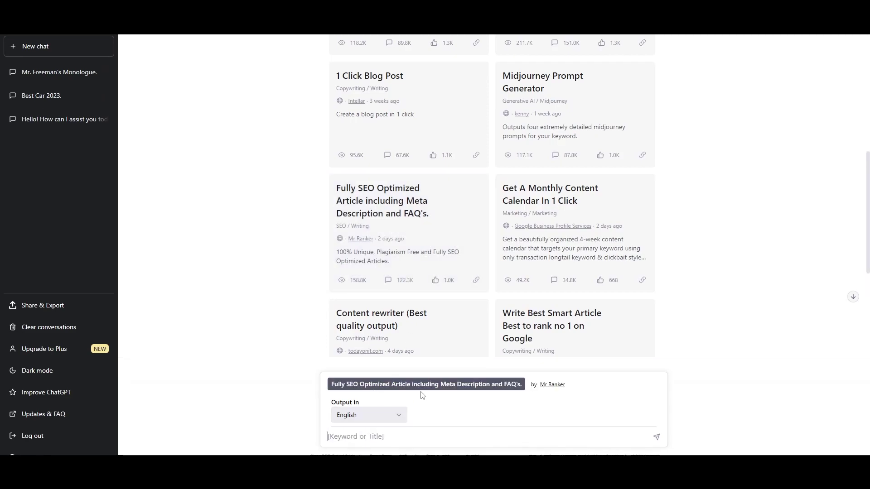
{"action": "left_click", "coordinate": [367, 415]}
{"action": "left_click", "coordinate": [369, 415]}
{"action": "left_click", "coordinate": [477, 284]}
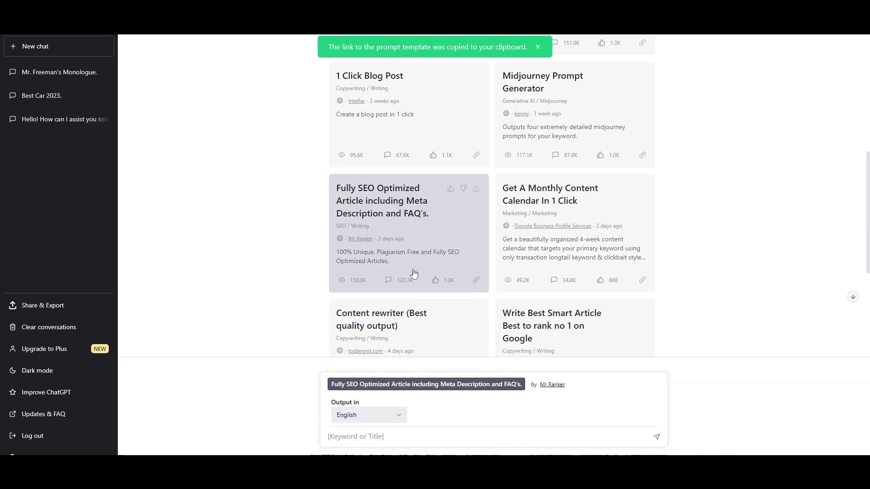
{"action": "scroll", "coordinate": [402, 270], "scroll_direction": "down", "scroll_amount": 5}
{"action": "left_click", "coordinate": [566, 251]}
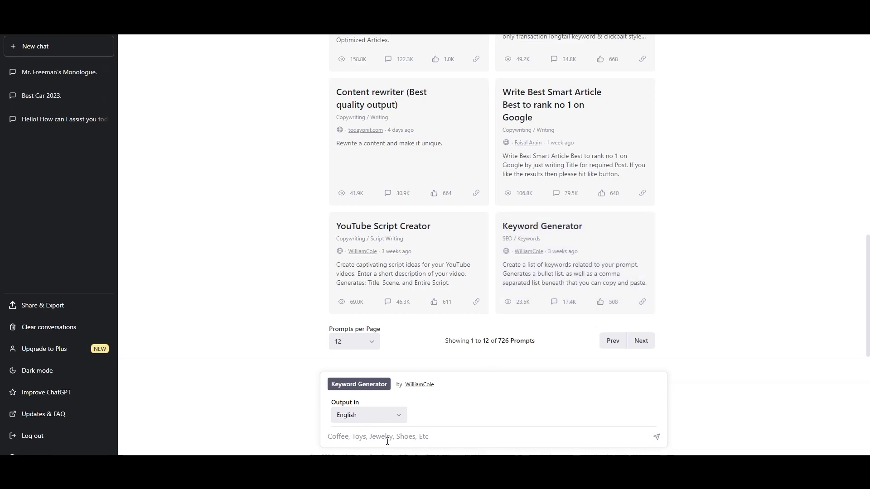
Submit 'coffee' to the Keyword Generator template and scroll through the generated keyword lists.
{"action": "type", "text": "fee"}
{"action": "key", "text": "Return"}
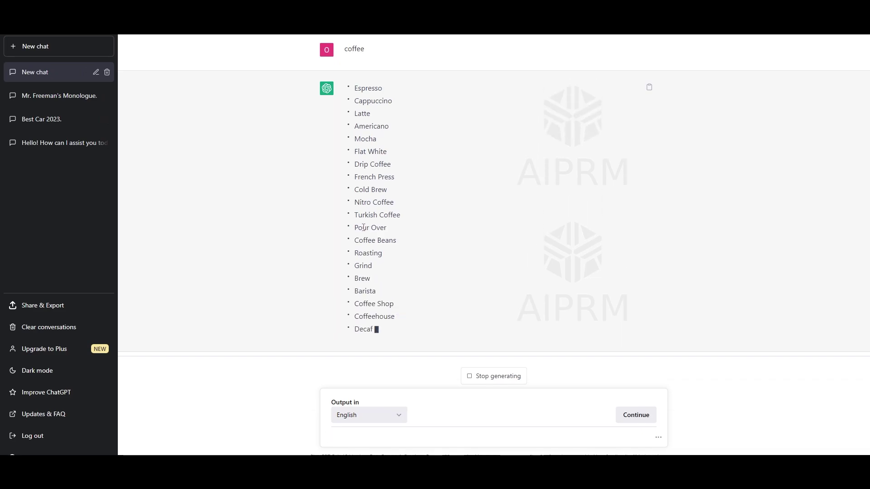
{"action": "scroll", "coordinate": [360, 226], "scroll_direction": "up", "scroll_amount": 1}
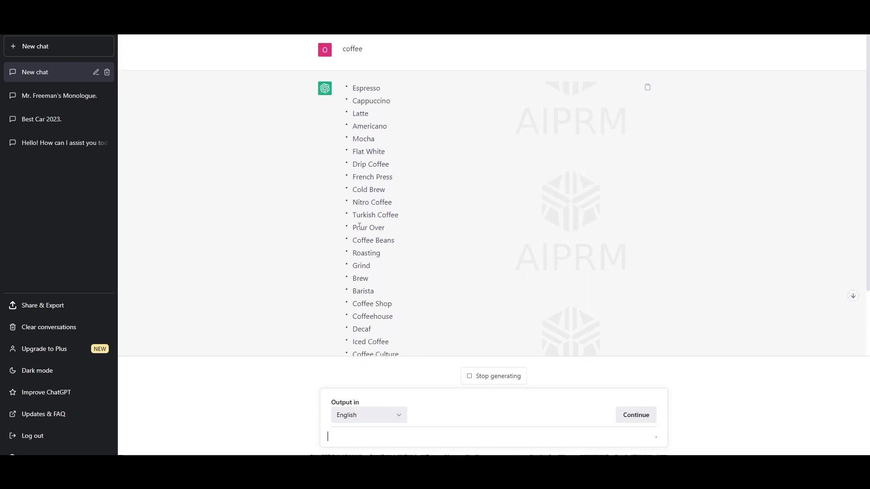
{"action": "scroll", "coordinate": [359, 226], "scroll_direction": "down", "scroll_amount": 2}
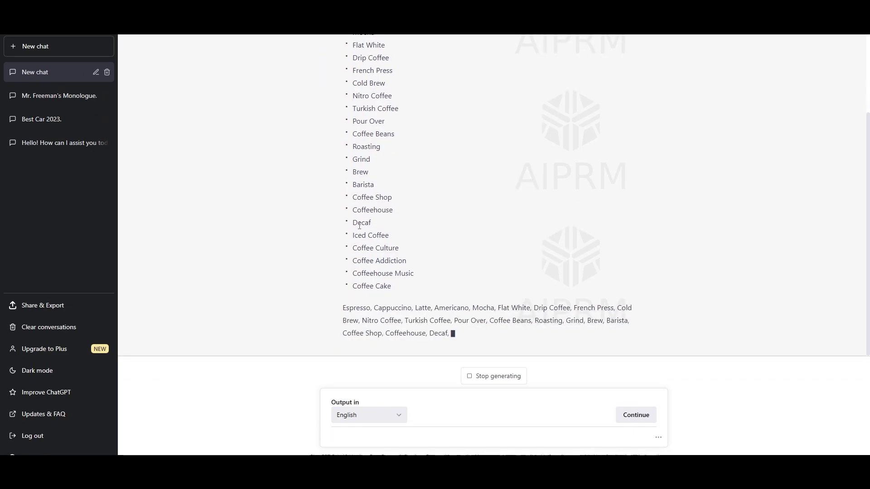
{"action": "scroll", "coordinate": [364, 98], "scroll_direction": "down", "scroll_amount": 3}
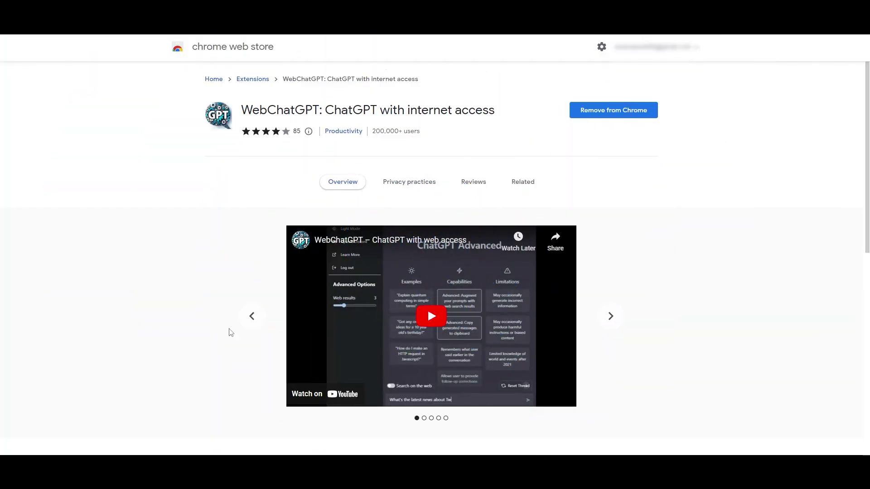
Scroll the WebChatGPT store page down to its Overview section.
{"action": "scroll", "coordinate": [229, 332], "scroll_direction": "down", "scroll_amount": 3}
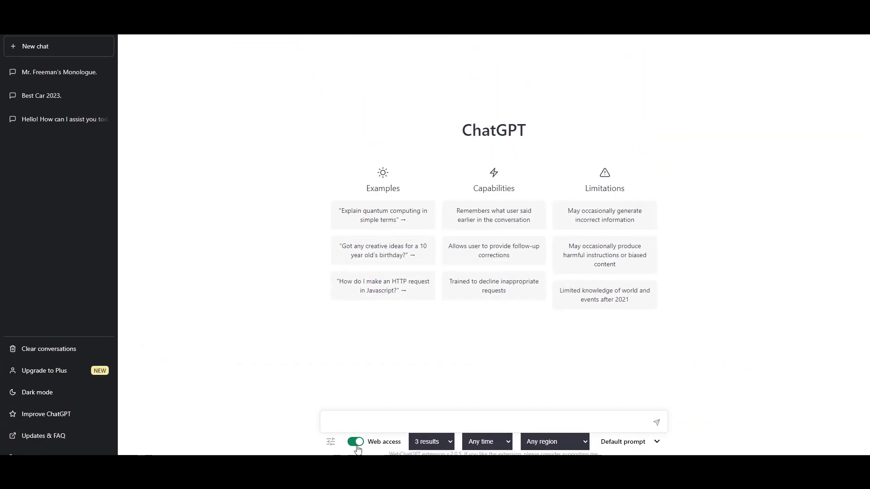
Review the web results count, time-range and region options, then start writing the news question.
{"action": "left_click", "coordinate": [446, 445]}
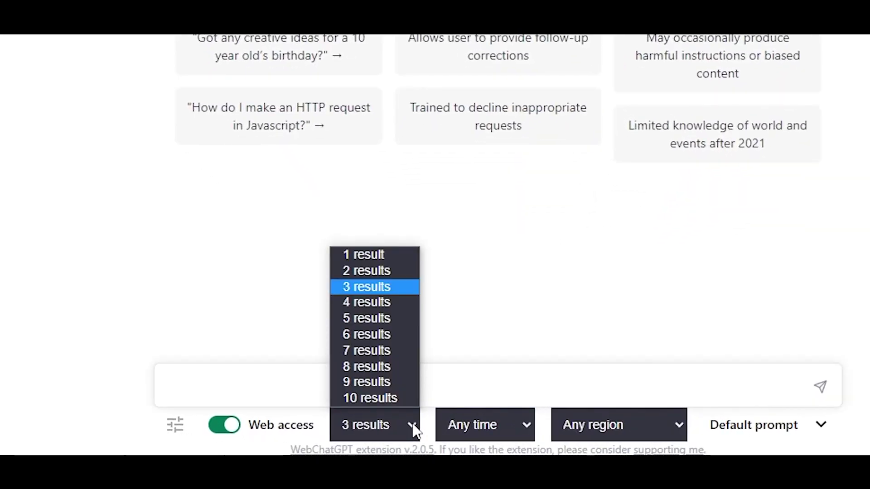
{"action": "left_click", "coordinate": [514, 425]}
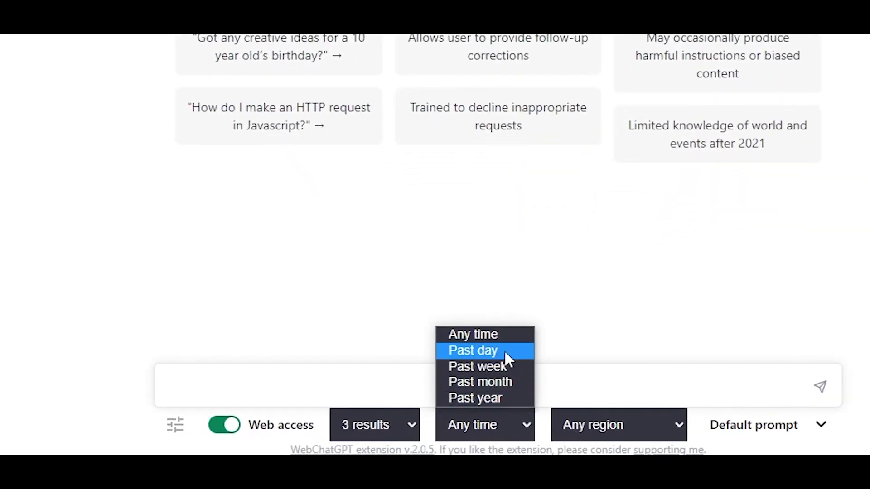
{"action": "left_click", "coordinate": [624, 442]}
{"action": "left_click", "coordinate": [621, 423]}
{"action": "left_click", "coordinate": [272, 382]}
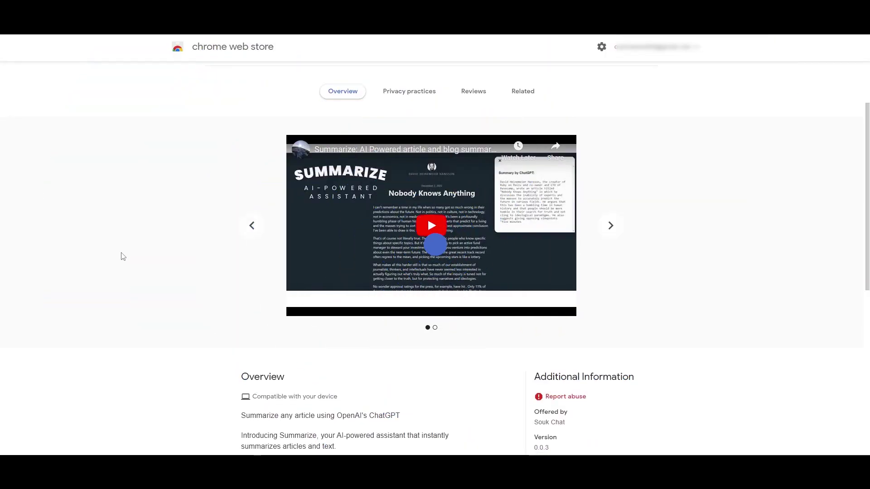
Browse the Summarize store page, then add the extension to Chrome and confirm the install.
{"action": "scroll", "coordinate": [122, 255], "scroll_direction": "down", "scroll_amount": 3}
{"action": "scroll", "coordinate": [122, 255], "scroll_direction": "down", "scroll_amount": 5}
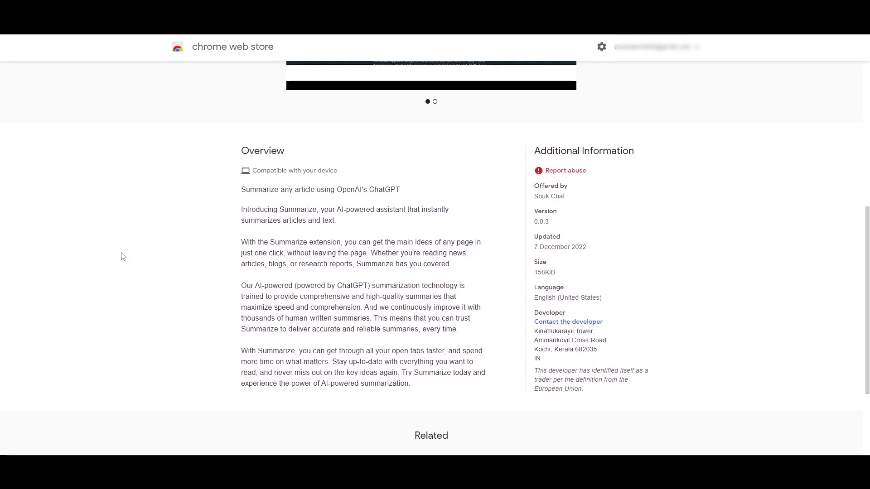
{"action": "scroll", "coordinate": [151, 253], "scroll_direction": "up", "scroll_amount": 4}
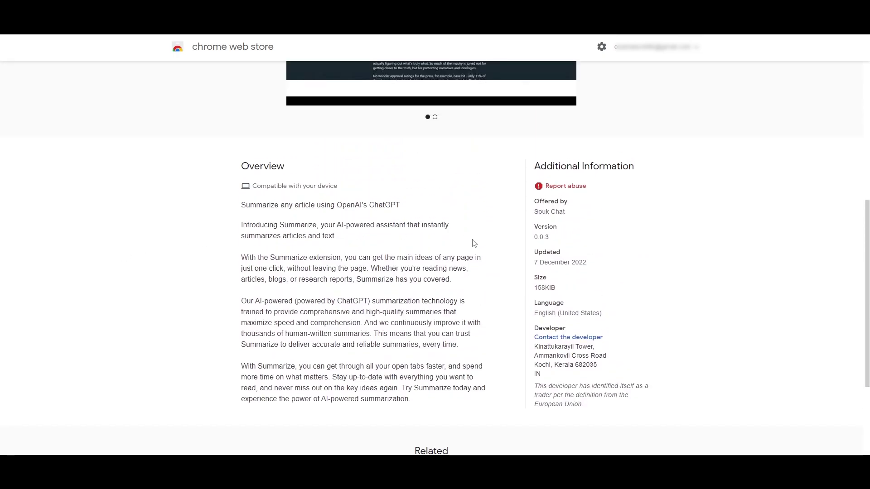
{"action": "scroll", "coordinate": [150, 252], "scroll_direction": "up", "scroll_amount": 6}
{"action": "left_click", "coordinate": [617, 87]}
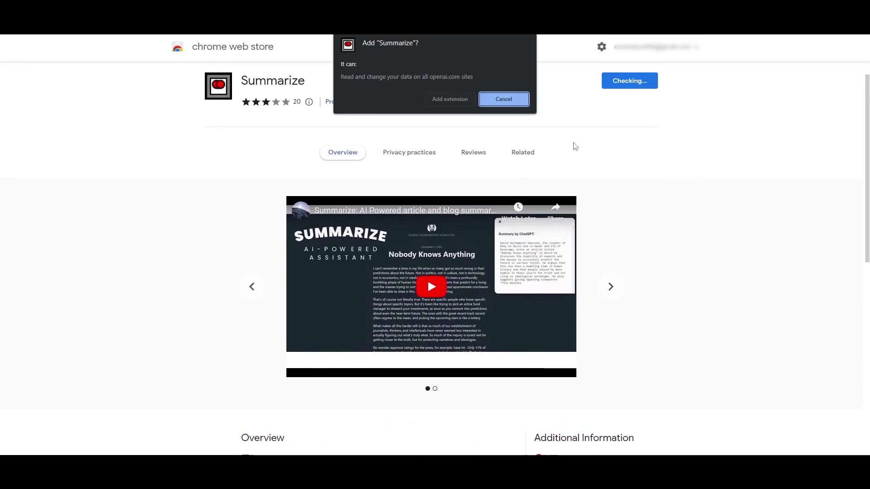
{"action": "left_click", "coordinate": [498, 96]}
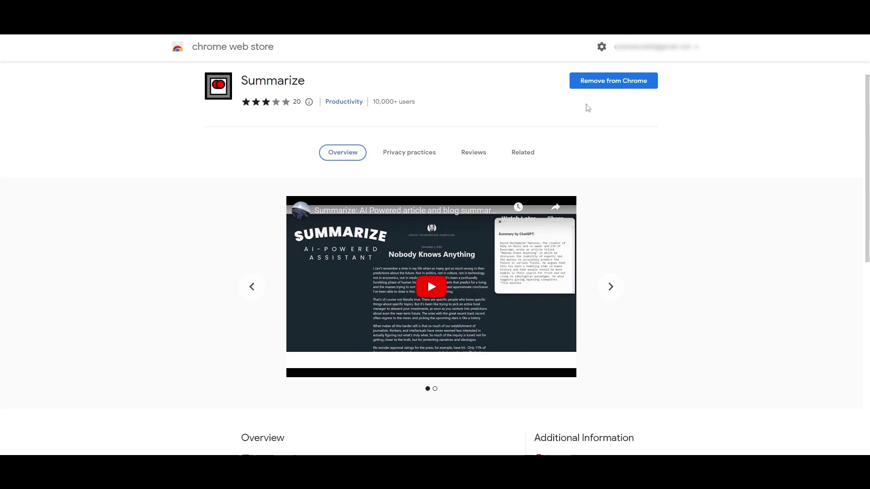
{"action": "scroll", "coordinate": [587, 108], "scroll_direction": "up", "scroll_amount": 1}
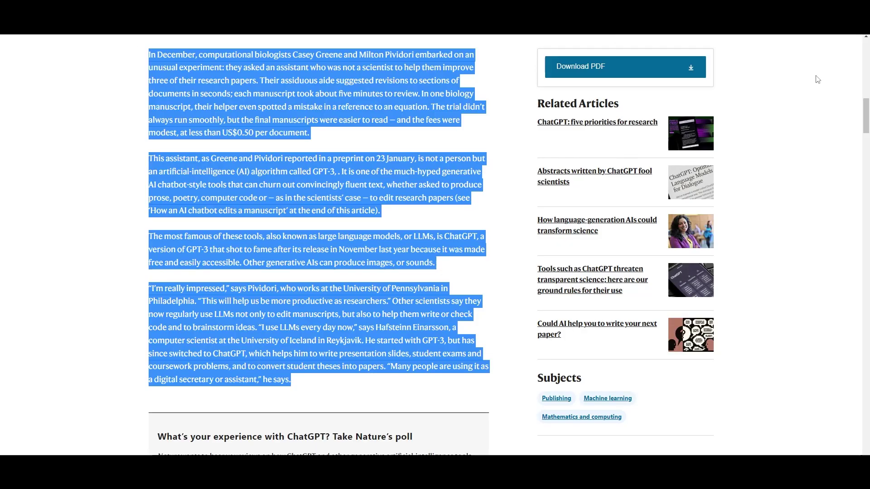
Summarize the Nature article on scientists using ChatGPT with the Summarize toolbar extension.
{"action": "left_click", "coordinate": [793, 34]}
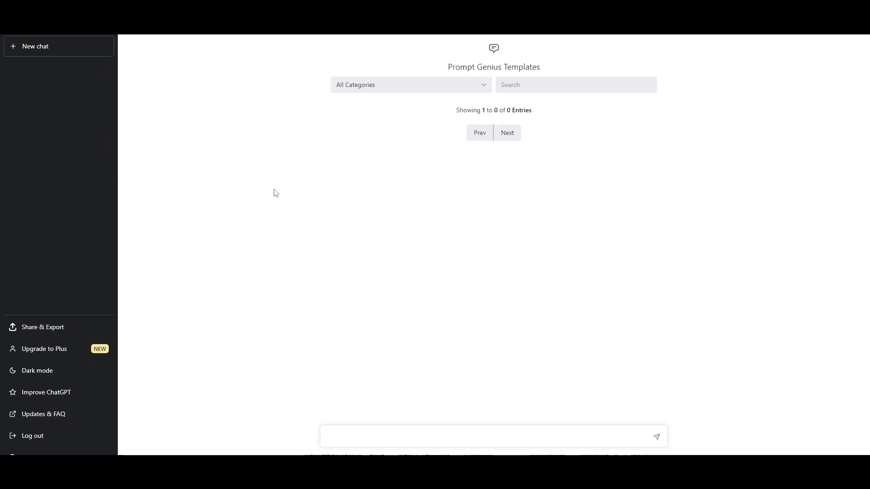
Pick Nonfiction Writing from the All Categories dropdown above the Prompt Genius Templates.
{"action": "left_click", "coordinate": [463, 86]}
{"action": "left_click", "coordinate": [486, 85]}
{"action": "left_click", "coordinate": [413, 87]}
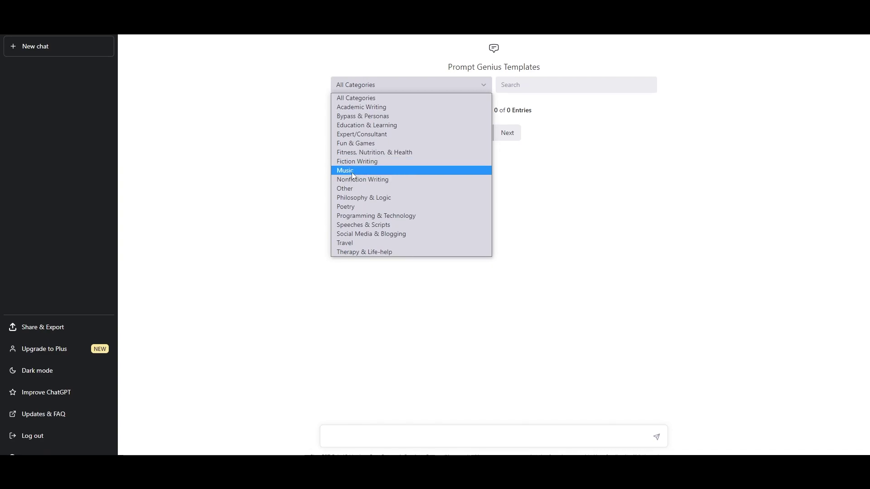
{"action": "left_click", "coordinate": [367, 180]}
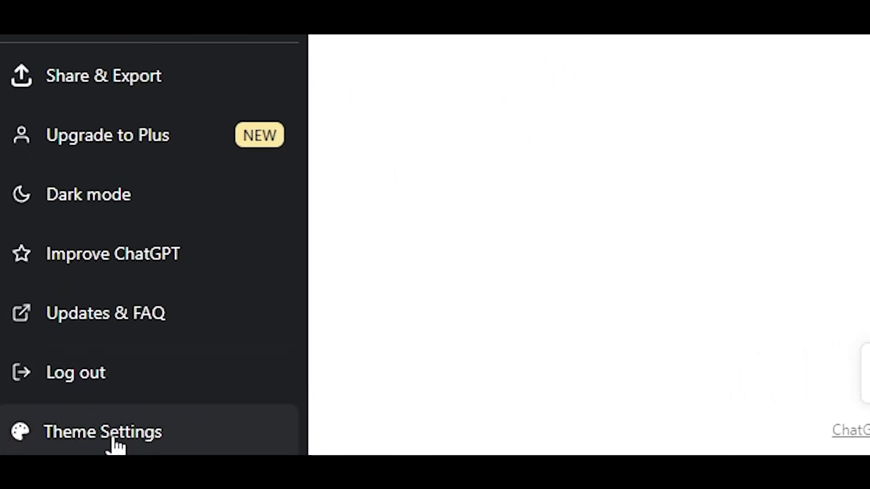
Apply the cozy-fireplace.css chat background from Theme Settings.
{"action": "left_click", "coordinate": [116, 443]}
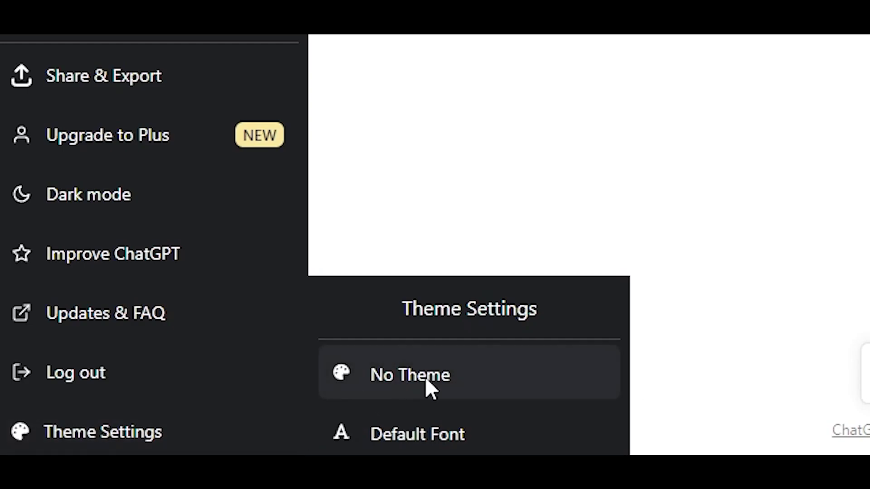
{"action": "left_click", "coordinate": [448, 388]}
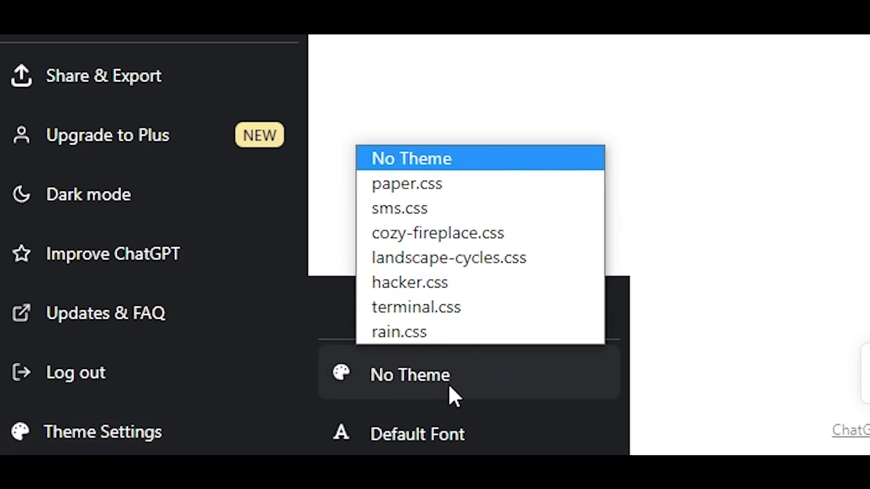
{"action": "left_click", "coordinate": [476, 193]}
{"action": "left_click", "coordinate": [507, 375]}
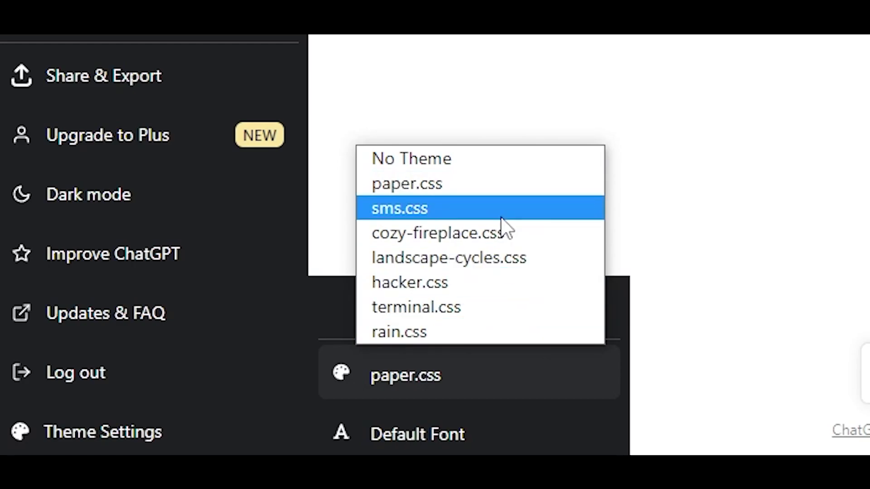
{"action": "left_click", "coordinate": [501, 232]}
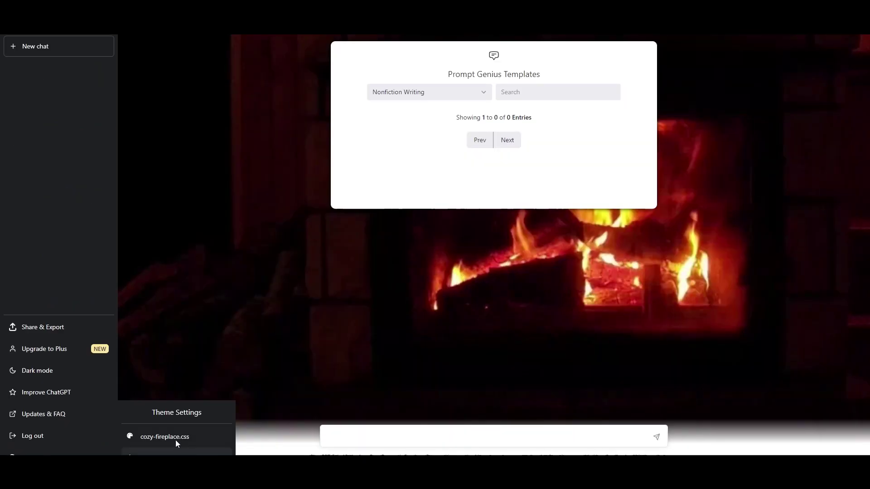
Switch the chat theme to rain.css, then back to paper.css.
{"action": "left_click", "coordinate": [469, 376]}
{"action": "key", "text": "Down"}
{"action": "key", "text": "Down"}
{"action": "key", "text": "Down"}
{"action": "key", "text": "Down"}
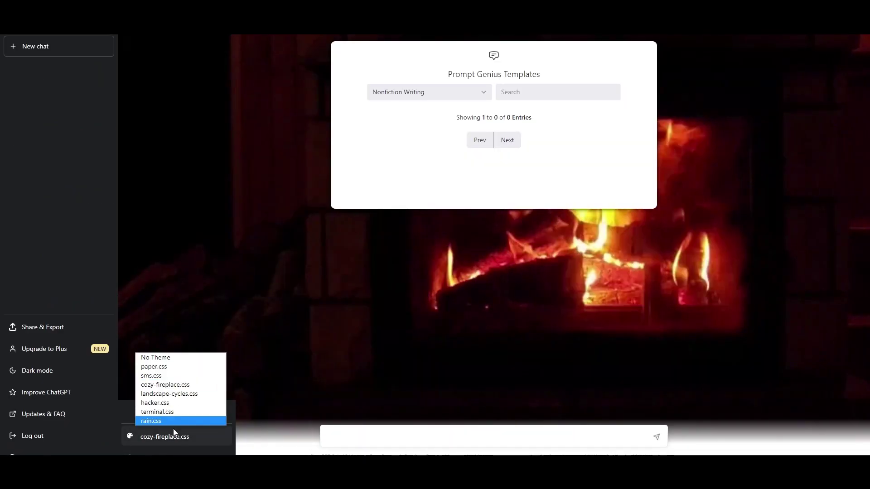
{"action": "key", "text": "Return"}
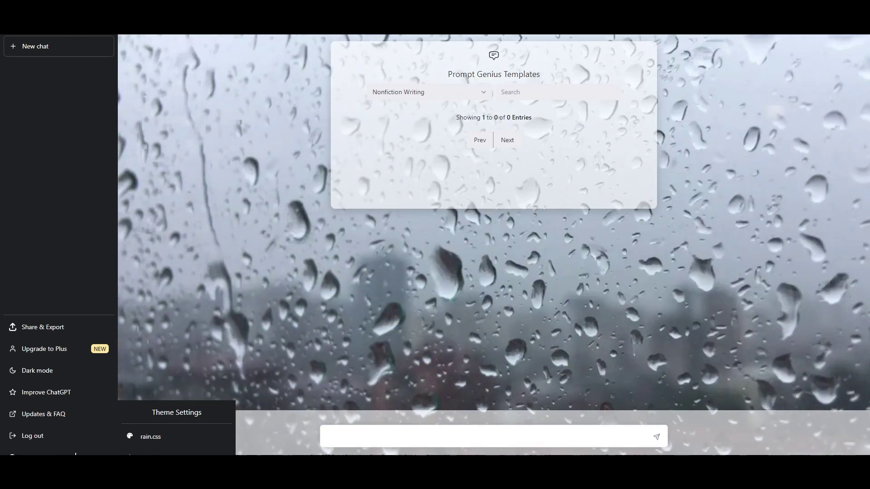
{"action": "key", "text": "Up"}
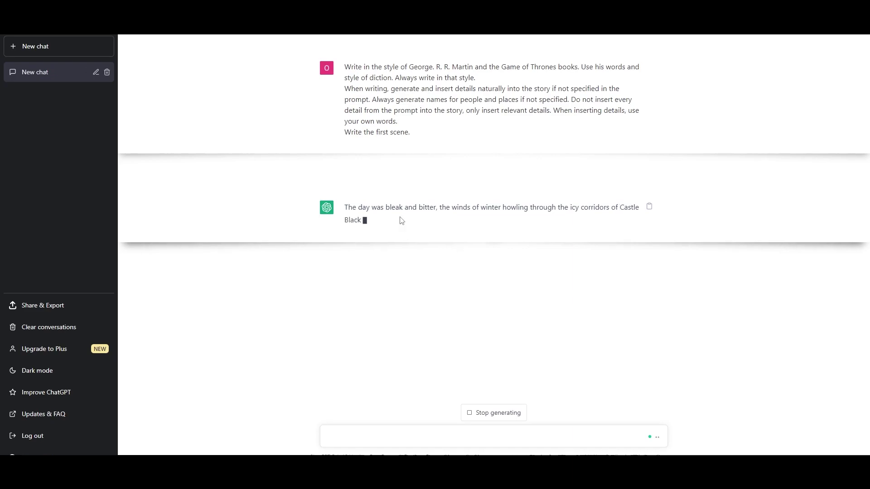
Show the Share & Export options: Download PDF, PNG, Export md and Share Link.
{"action": "left_click", "coordinate": [47, 312]}
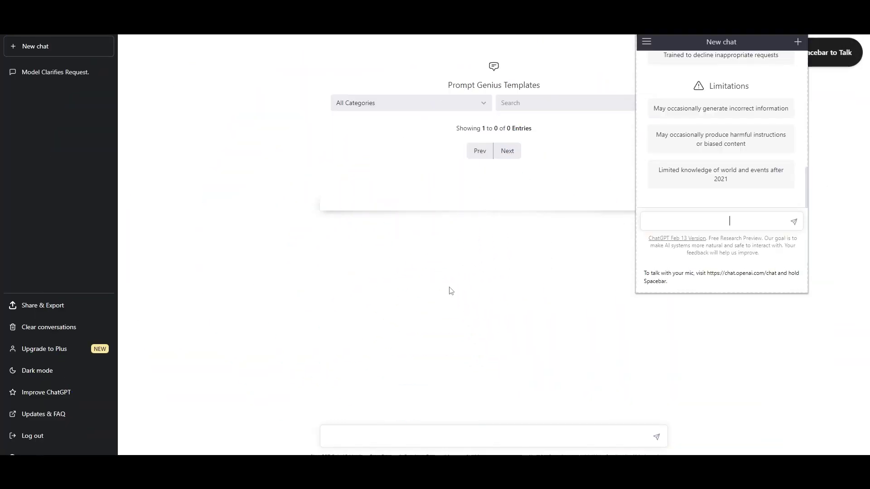
Start a voice conversation with ChatGPT and allow the browser microphone access.
{"action": "key", "text": "space"}
{"action": "left_click", "coordinate": [151, 76]}
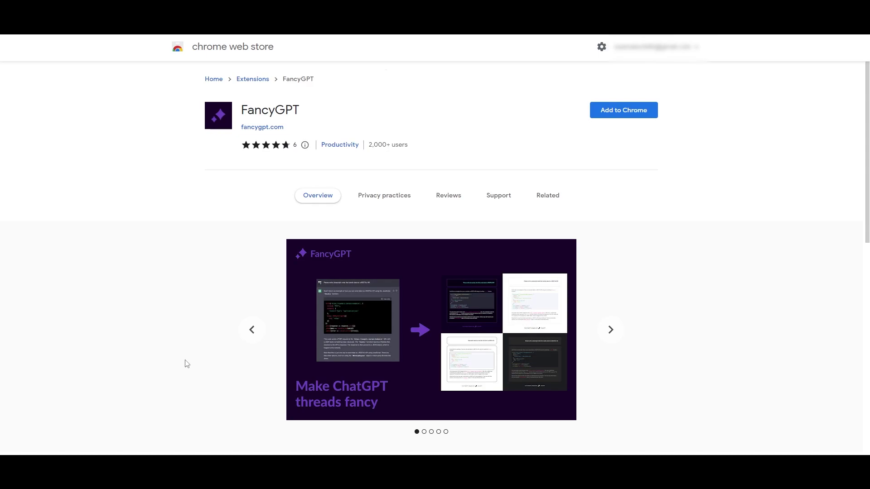
Close the FancyGPT popup and scroll down to the styled thread with its how-to box.
{"action": "scroll", "coordinate": [190, 345], "scroll_direction": "down", "scroll_amount": 1}
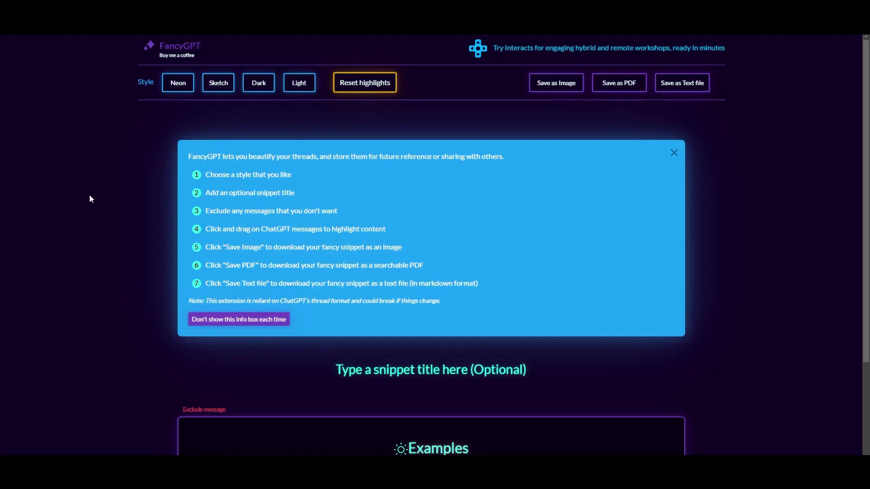
{"action": "scroll", "coordinate": [88, 194], "scroll_direction": "down", "scroll_amount": 2}
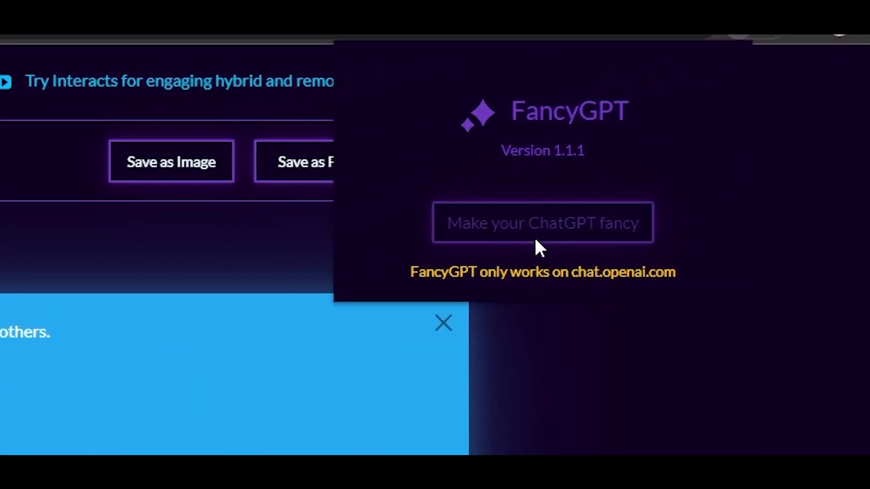
{"action": "left_click", "coordinate": [696, 396]}
{"action": "scroll", "coordinate": [275, 343], "scroll_direction": "down", "scroll_amount": 2}
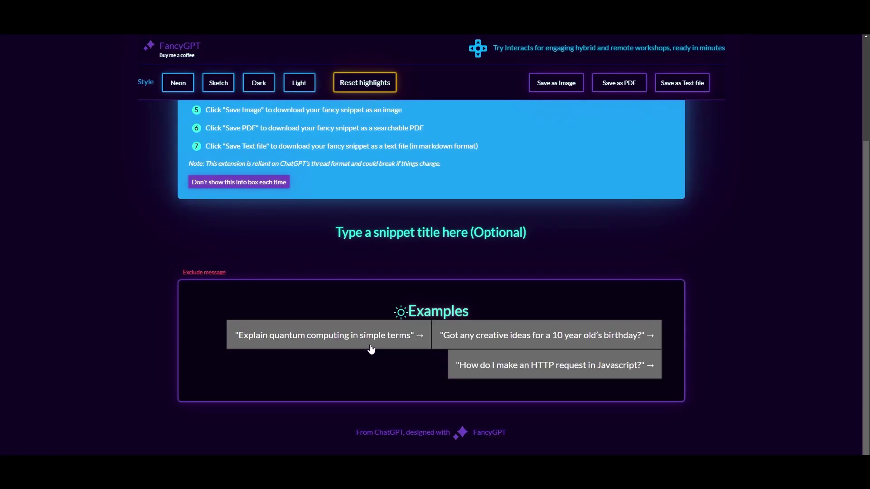
Cycle the thread through the Neon, Sketch, Light and Dark styles, ending on Dark.
{"action": "left_click", "coordinate": [443, 152]}
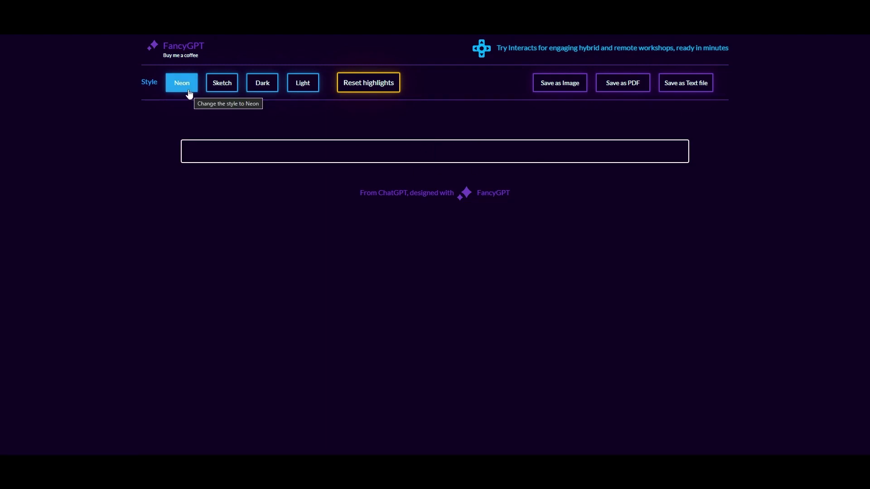
{"action": "left_click", "coordinate": [222, 82]}
{"action": "left_click", "coordinate": [262, 83]}
{"action": "left_click", "coordinate": [302, 82]}
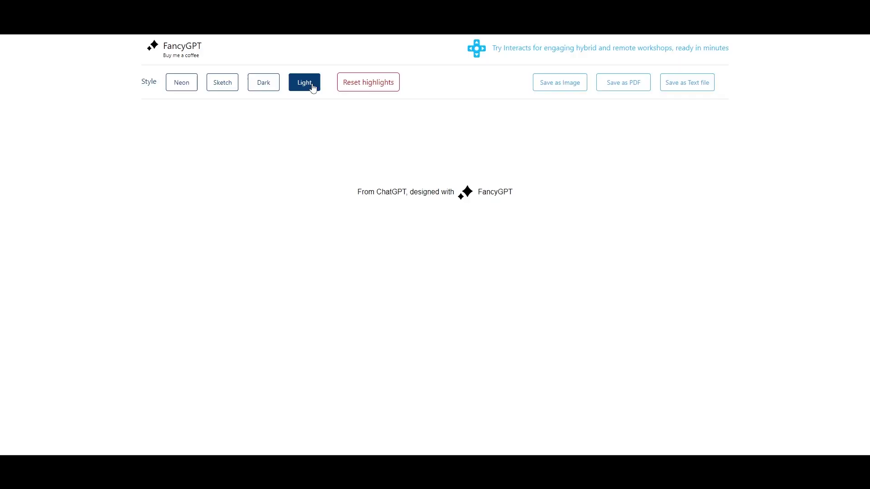
{"action": "left_click", "coordinate": [185, 86]}
{"action": "left_click", "coordinate": [230, 87]}
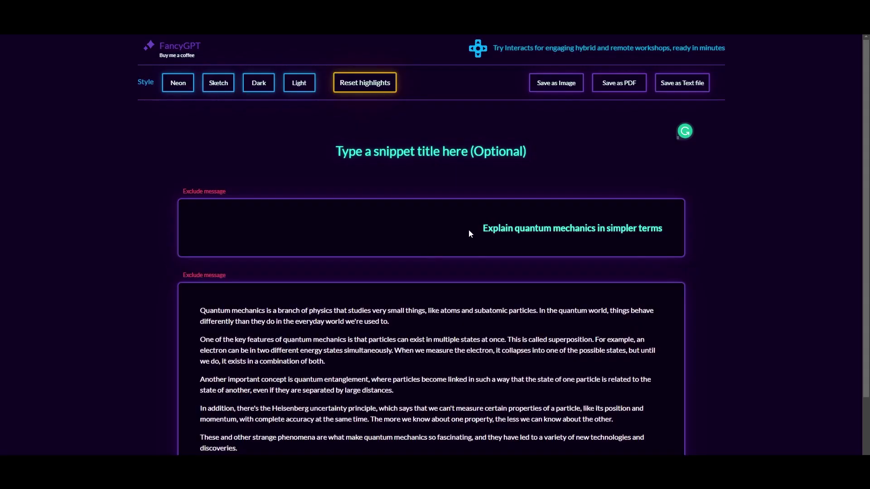
{"action": "scroll", "coordinate": [208, 213], "scroll_direction": "down", "scroll_amount": 2}
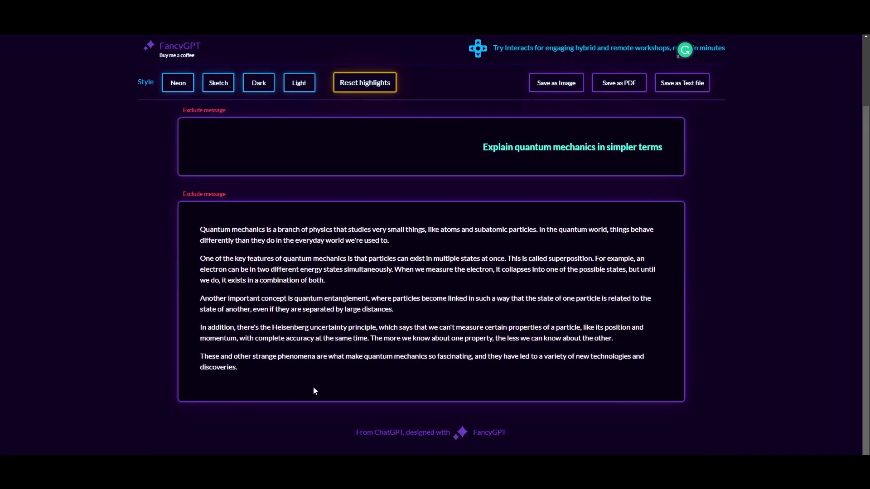
{"action": "left_click", "coordinate": [218, 82]}
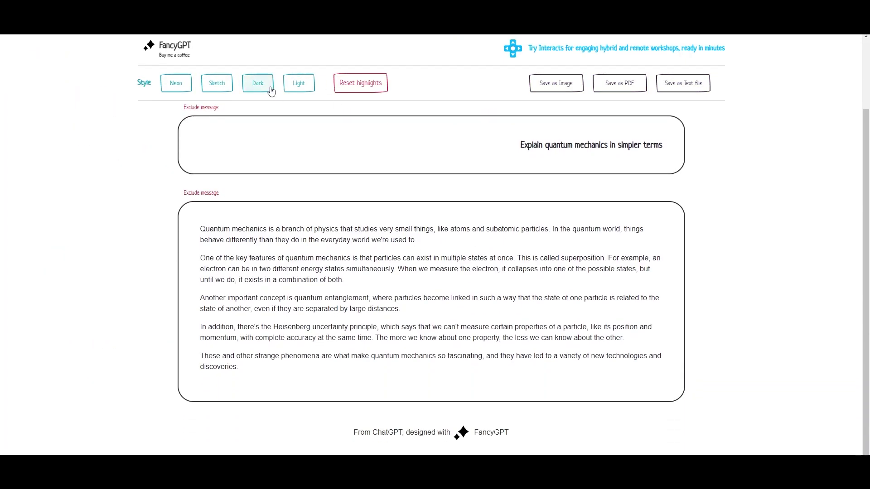
{"action": "left_click", "coordinate": [258, 83]}
{"action": "scroll", "coordinate": [221, 204], "scroll_direction": "up", "scroll_amount": 2}
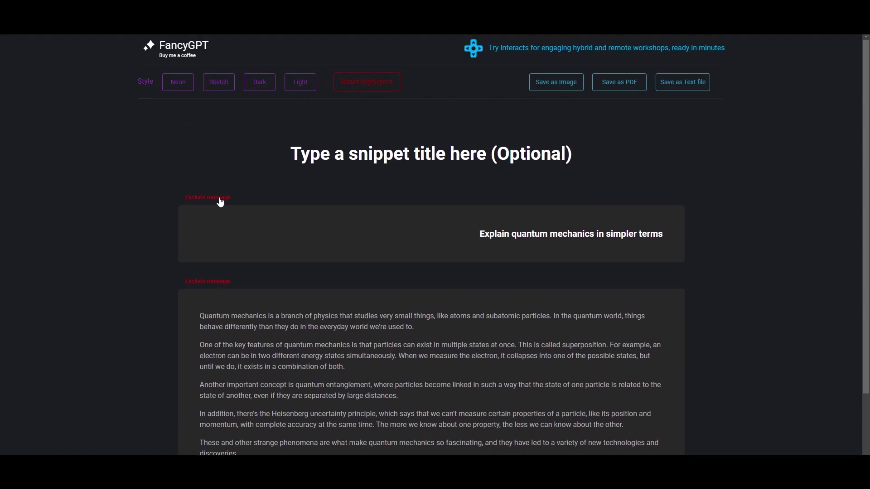
Select the quantum mechanics prompt line and the answer's opening paragraphs.
{"action": "triple_click", "coordinate": [532, 235]}
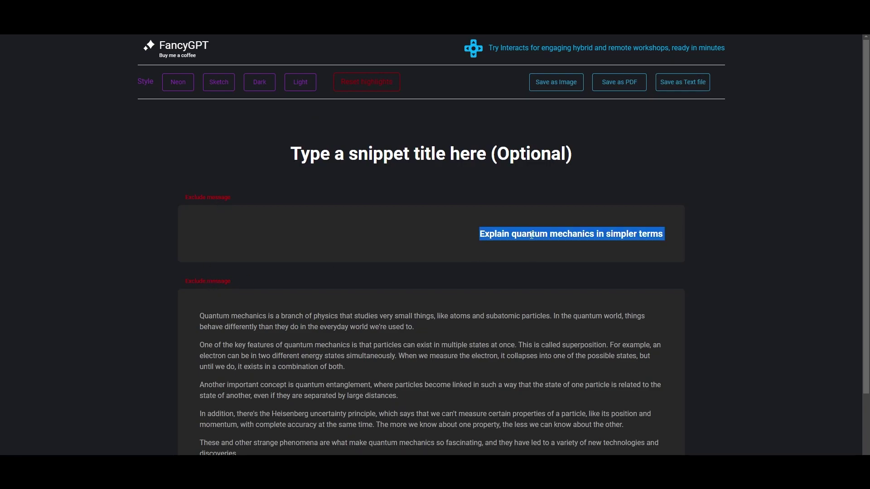
{"action": "scroll", "coordinate": [531, 235], "scroll_direction": "down", "scroll_amount": 2}
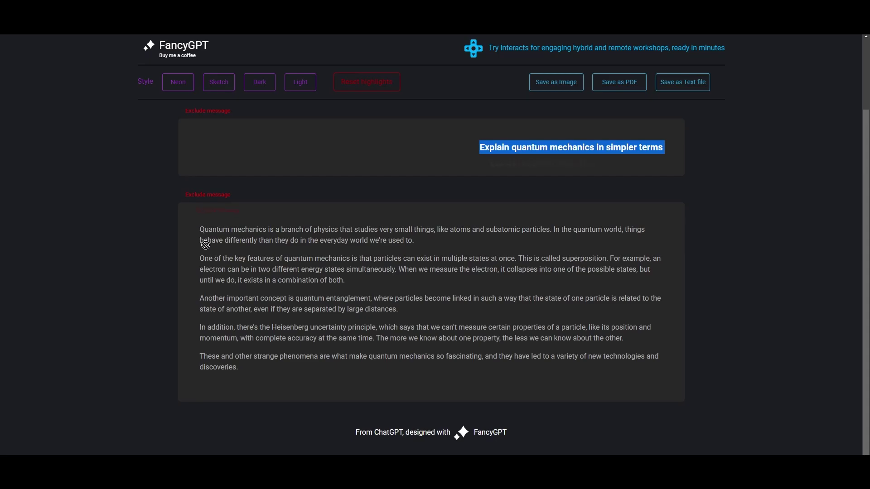
{"action": "left_click_drag", "start_coordinate": [200, 225], "coordinate": [257, 368]}
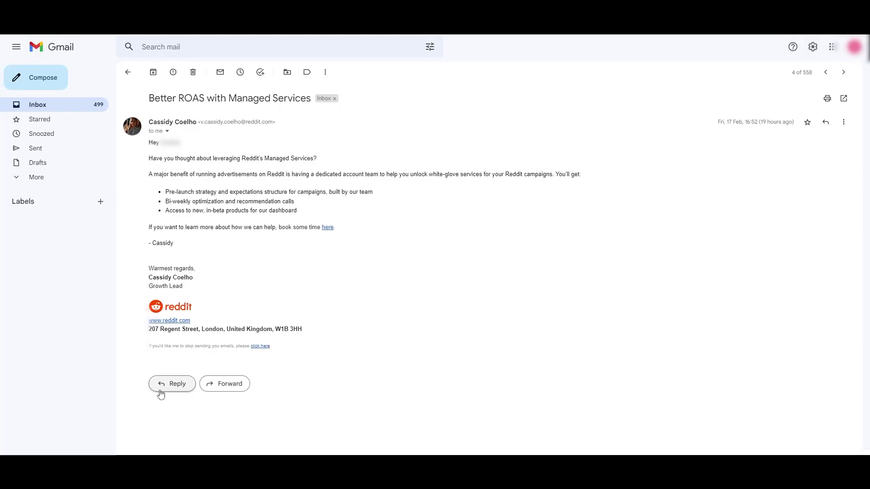
Reply to the Managed Services email and launch ChatGPT Writer from the compose toolbar.
{"action": "left_click", "coordinate": [164, 385]}
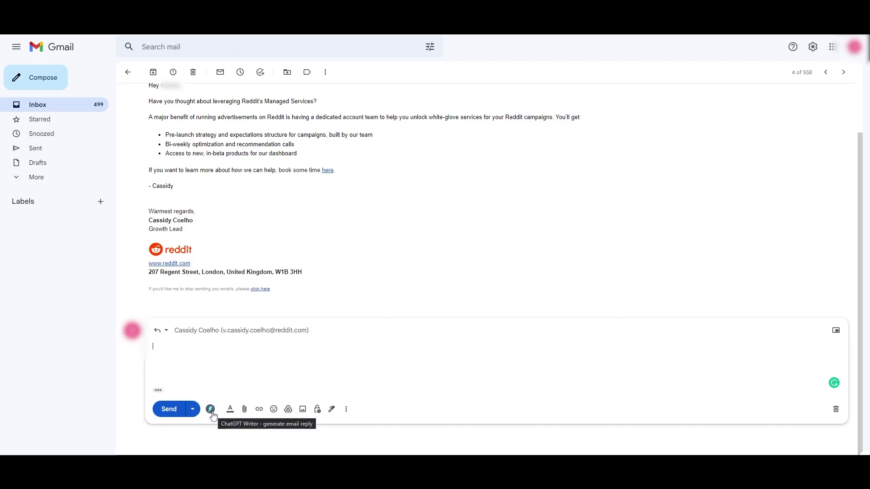
{"action": "left_click", "coordinate": [210, 409]}
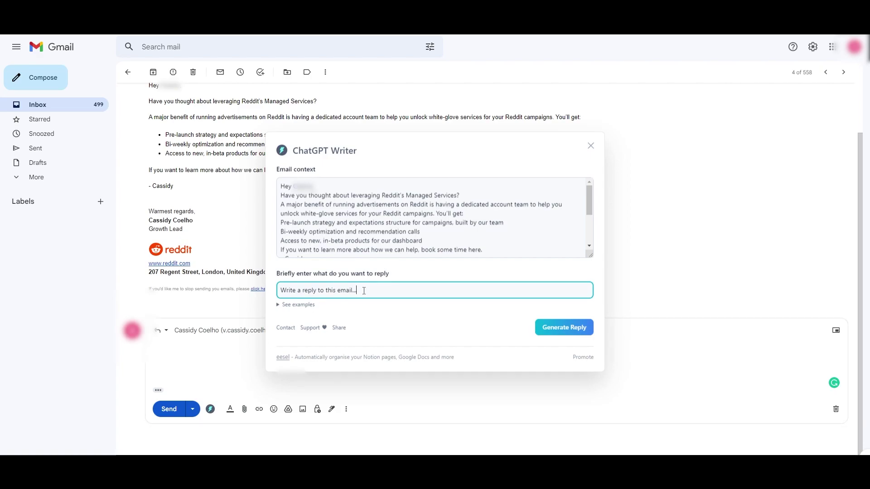
Generate a ChatGPT Writer reply thanking the sender and accepting Reddit Managed Services, and insert it into the draft.
{"action": "left_click", "coordinate": [297, 304]}
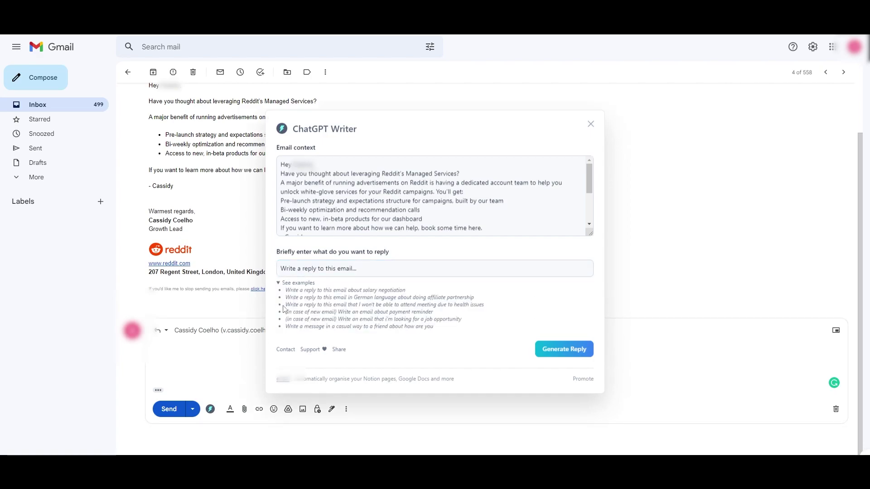
{"action": "left_click_drag", "start_coordinate": [287, 294], "coordinate": [403, 292]}
{"action": "left_click", "coordinate": [380, 299]}
{"action": "left_click", "coordinate": [564, 349]}
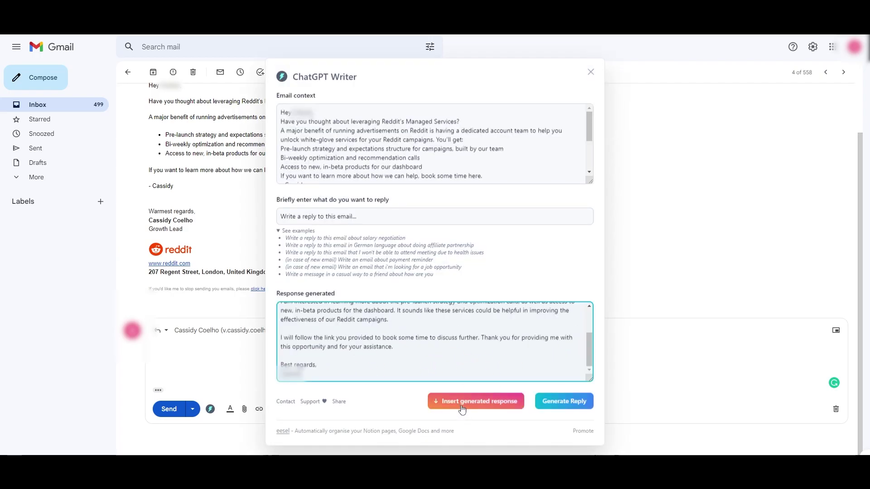
{"action": "left_click", "coordinate": [464, 409]}
{"action": "scroll", "coordinate": [338, 359], "scroll_direction": "down", "scroll_amount": 1}
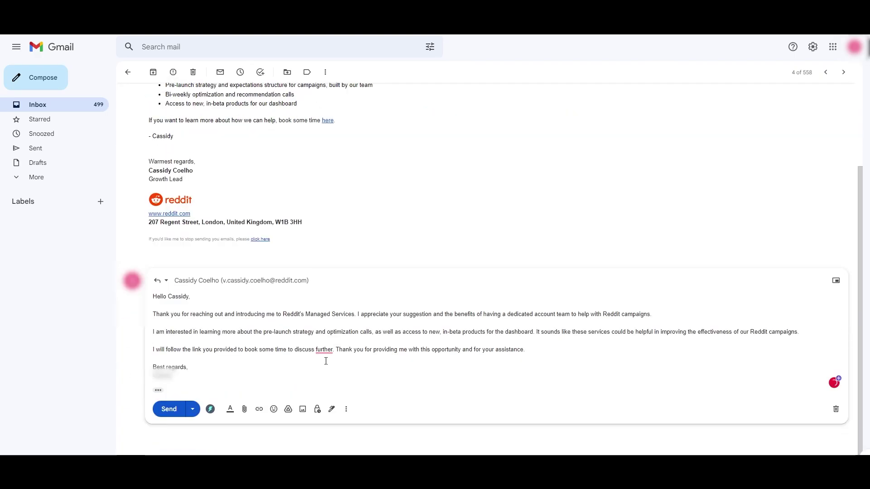